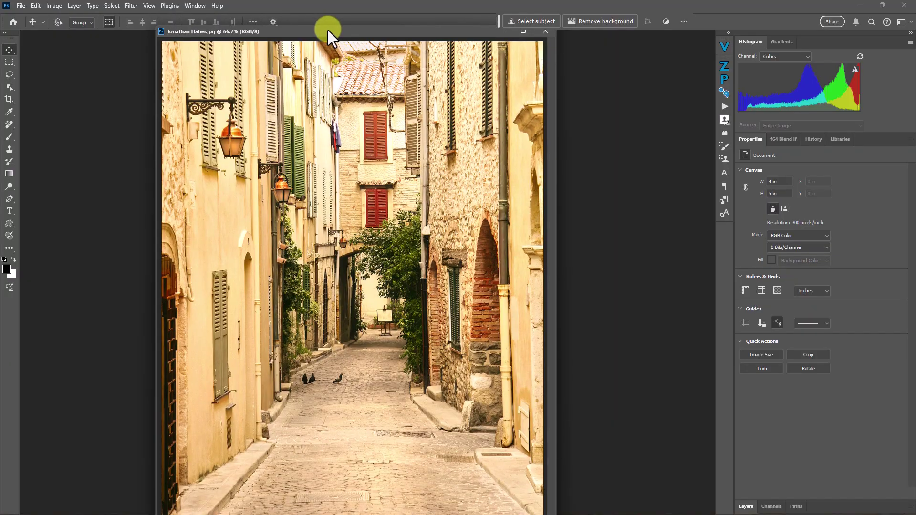
Step: Zoom the alley photo out to 50% and dock its floating window as a document tab
{"action": "key", "text": "v"}
{"action": "key", "text": "ctrl+alt+minus"}
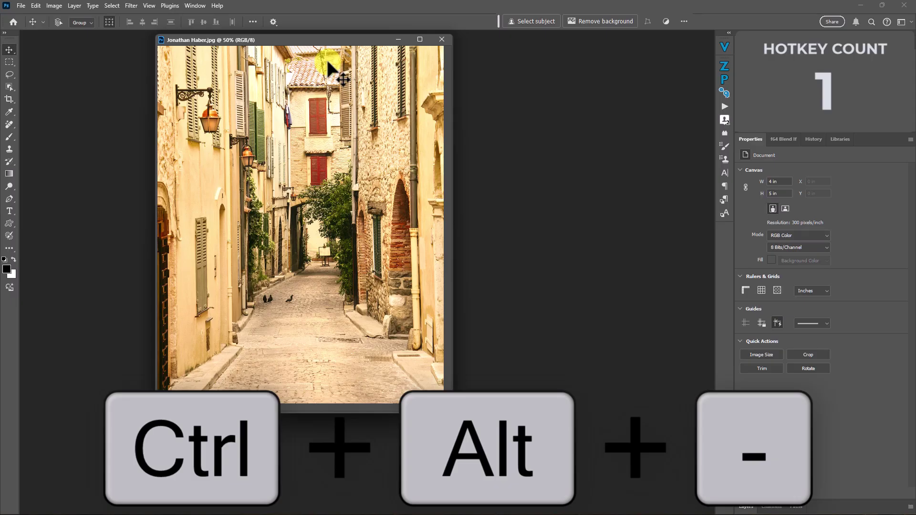
{"action": "left_click_drag", "start_coordinate": [338, 41], "coordinate": [360, 30]}
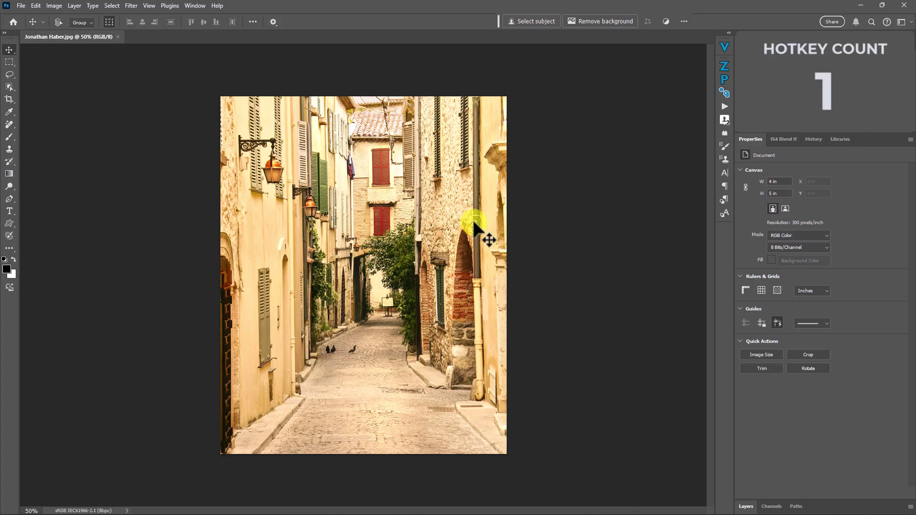
Step: Straighten the photo with the Crop tool's vertical straighten line along the edges of the two red shutters on the far building
{"action": "key", "text": "c"}
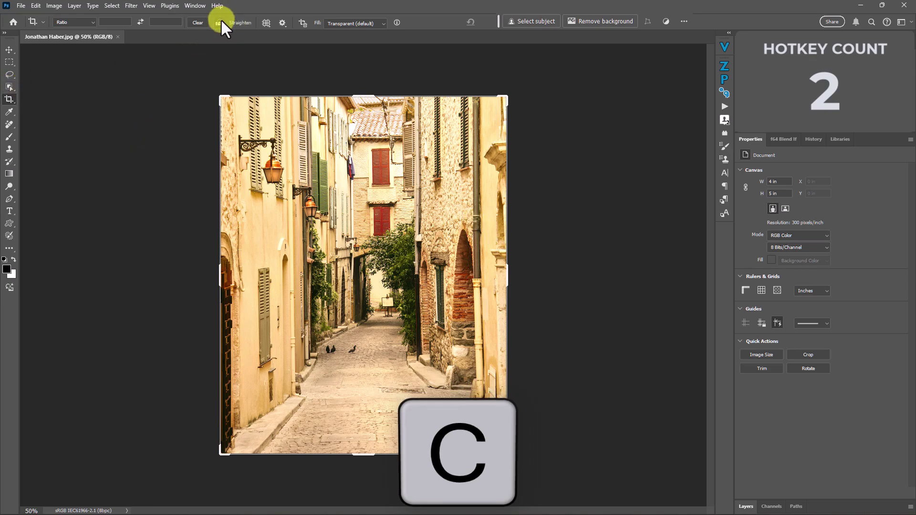
{"action": "left_click", "coordinate": [374, 171], "text": "ctrl"}
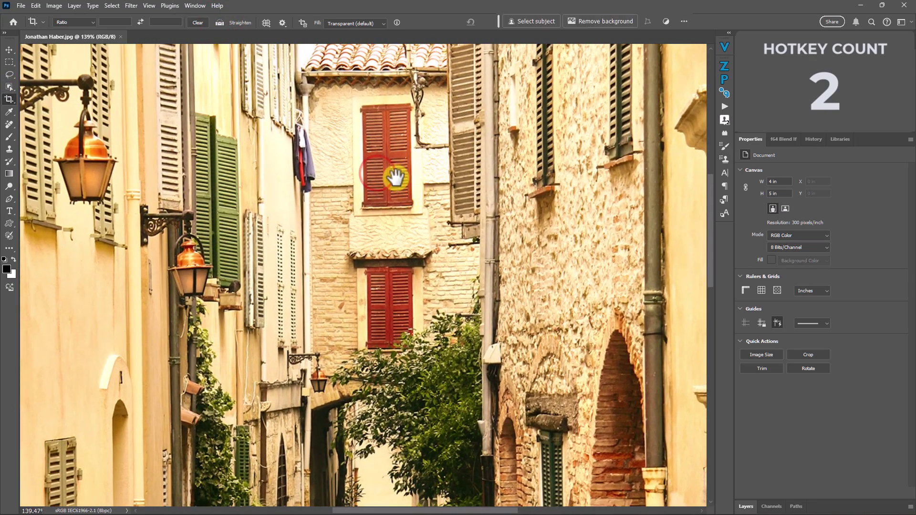
{"action": "key", "text": "ctrl"}
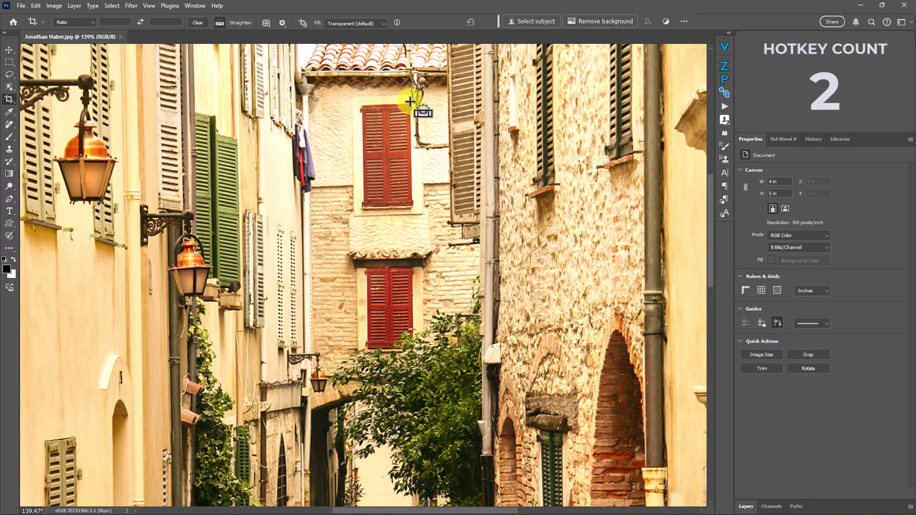
{"action": "left_click_drag", "start_coordinate": [410, 111], "coordinate": [414, 385]}
{"action": "right_click", "coordinate": [411, 258]}
{"action": "left_click", "coordinate": [411, 261]}
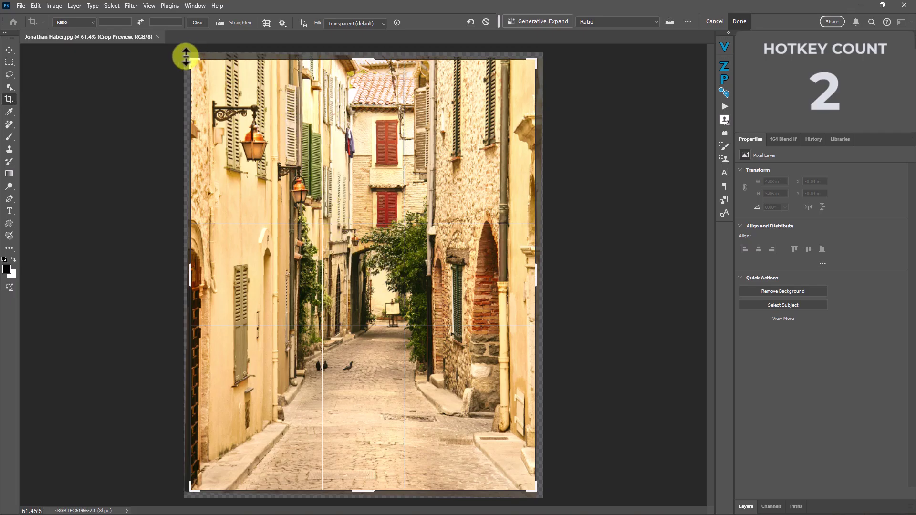
Step: Tighten the crop slightly while keeping its proportions, reposition the photo within the frame, and apply the crop
{"action": "key", "text": "shift"}
{"action": "mouse_move", "coordinate": [191, 59]}
{"action": "left_mouse_down"}
{"action": "mouse_move", "coordinate": [201, 70]}
{"action": "mouse_move", "coordinate": [196, 63]}
{"action": "left_mouse_up"}
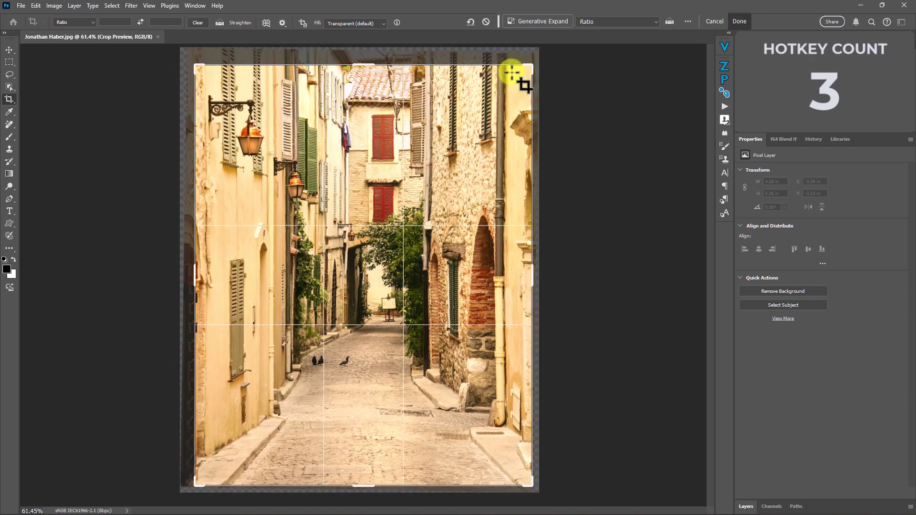
{"action": "left_click_drag", "start_coordinate": [528, 67], "coordinate": [525, 70]}
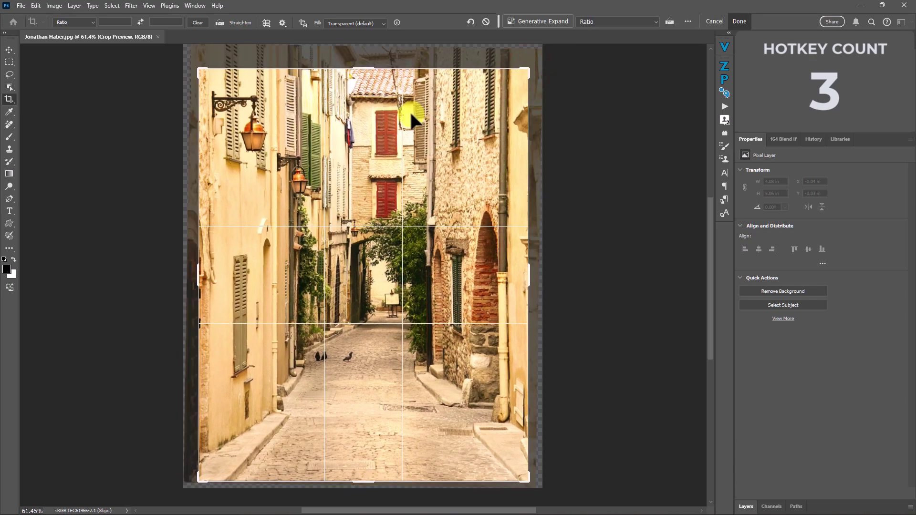
{"action": "left_click_drag", "start_coordinate": [409, 113], "coordinate": [401, 119]}
{"action": "left_click_drag", "start_coordinate": [362, 146], "coordinate": [365, 149]}
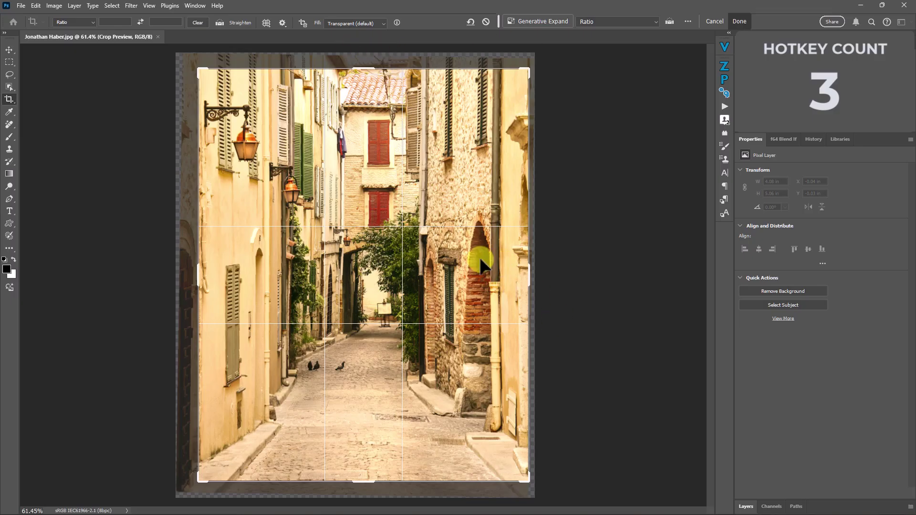
{"action": "left_click_drag", "start_coordinate": [396, 202], "coordinate": [396, 196]}
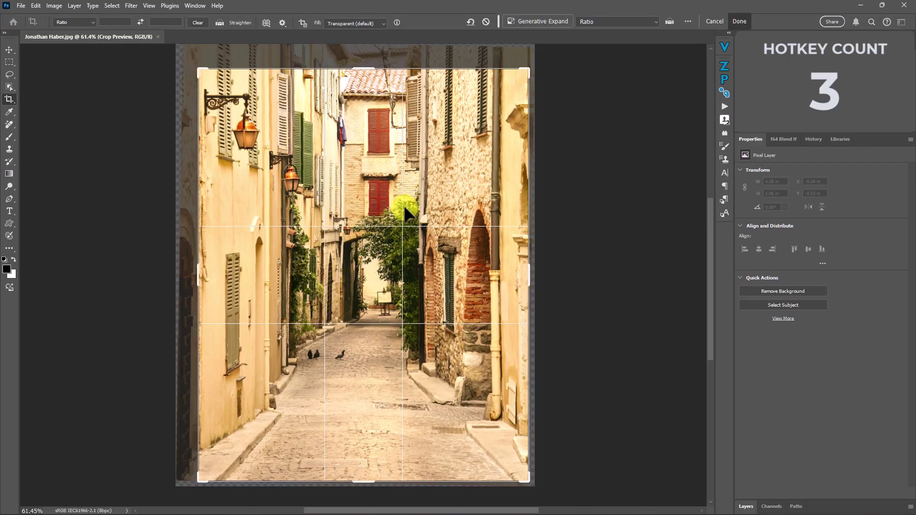
{"action": "double_click", "coordinate": [404, 210]}
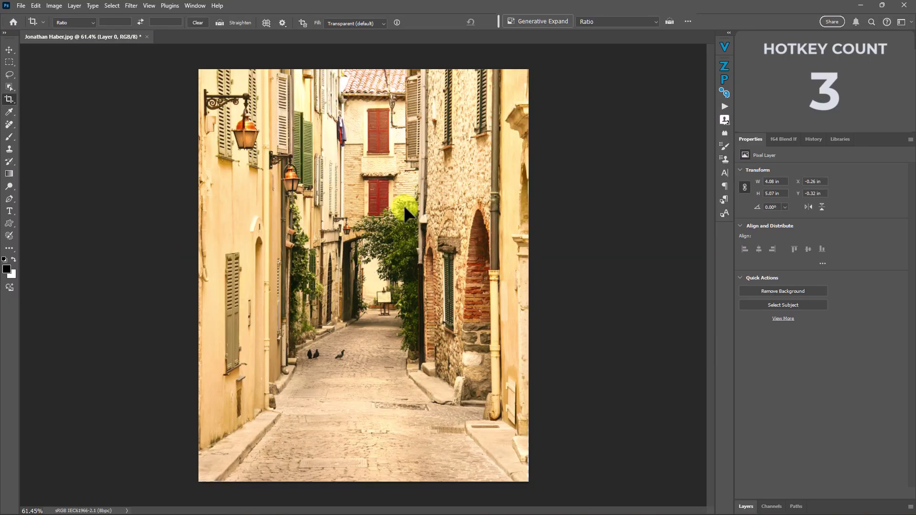
Step: Compare the photo before and after cropping by switching between the Open and Crop history states
{"action": "left_click", "coordinate": [813, 141]}
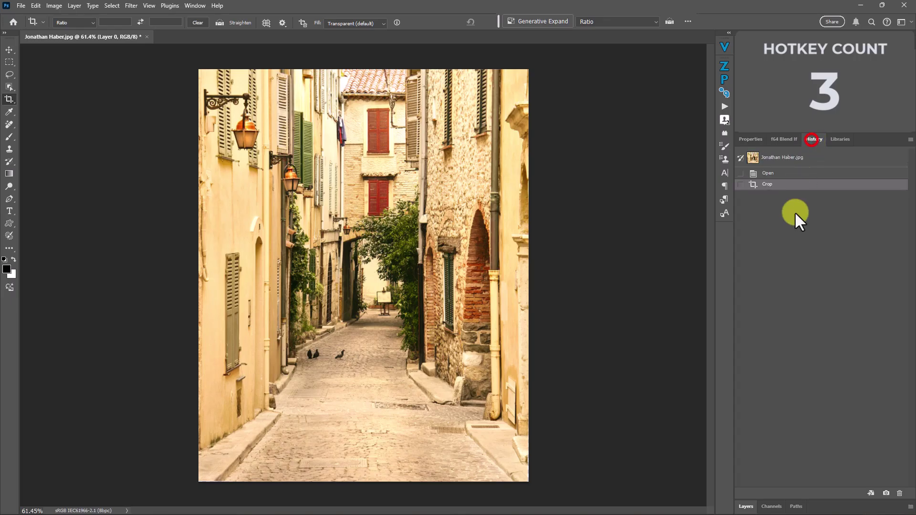
{"action": "left_click", "coordinate": [786, 140]}
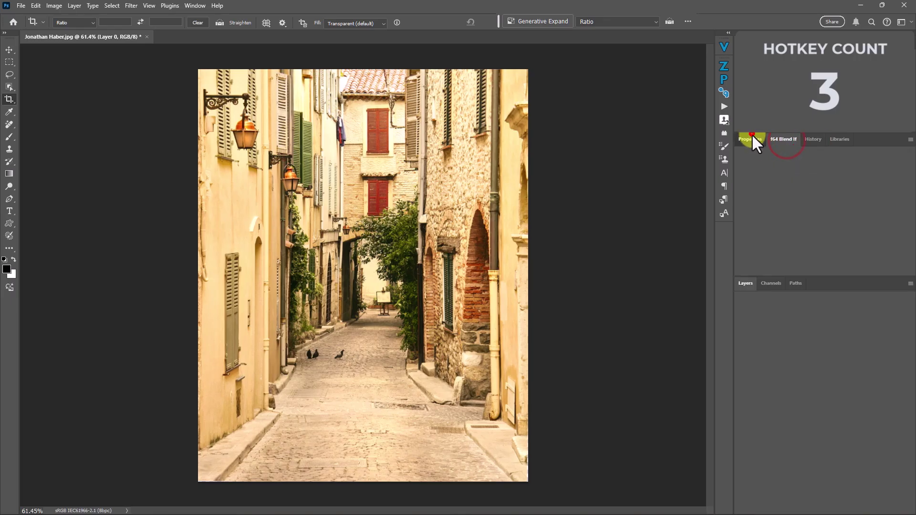
{"action": "left_click", "coordinate": [751, 139]}
{"action": "left_click", "coordinate": [814, 139]}
{"action": "left_click", "coordinate": [772, 174]}
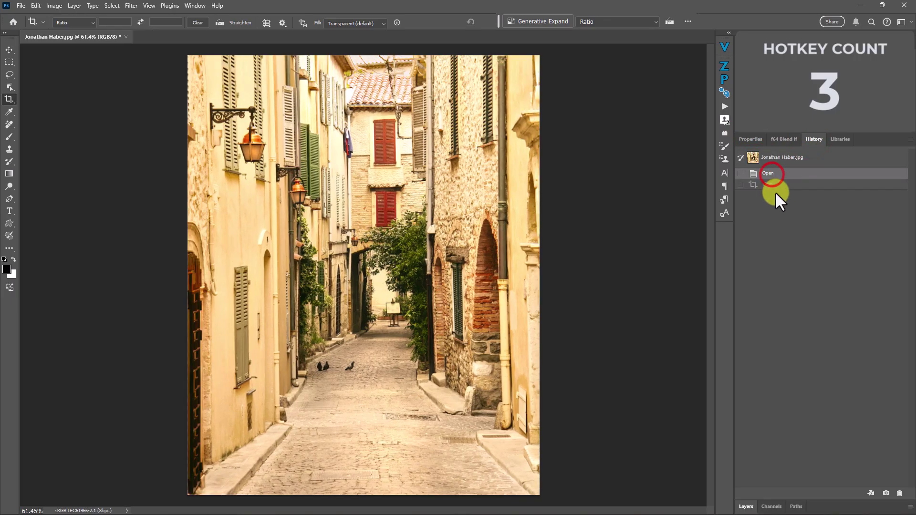
{"action": "left_click", "coordinate": [777, 184]}
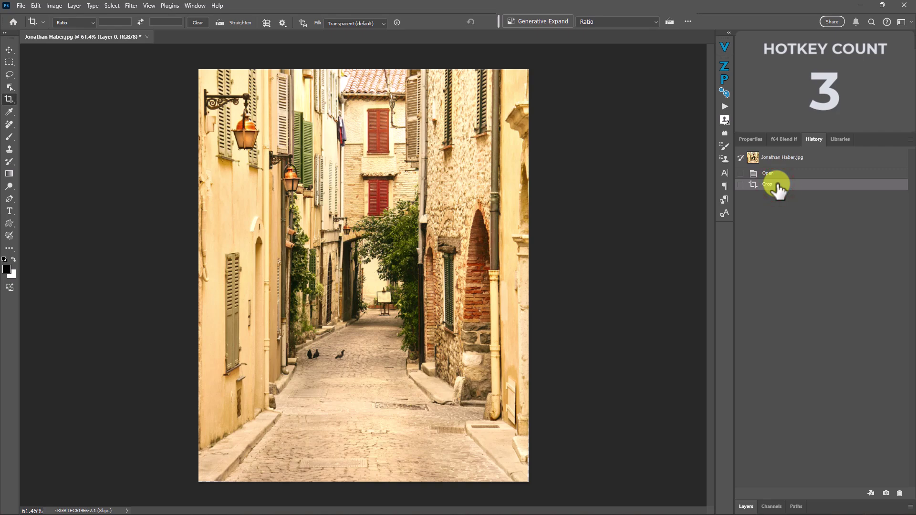
Step: Run the Color Evaluation Tool action from the f64 Self-Critique Actions set on the cropped photo layer
{"action": "left_click", "coordinate": [743, 506]}
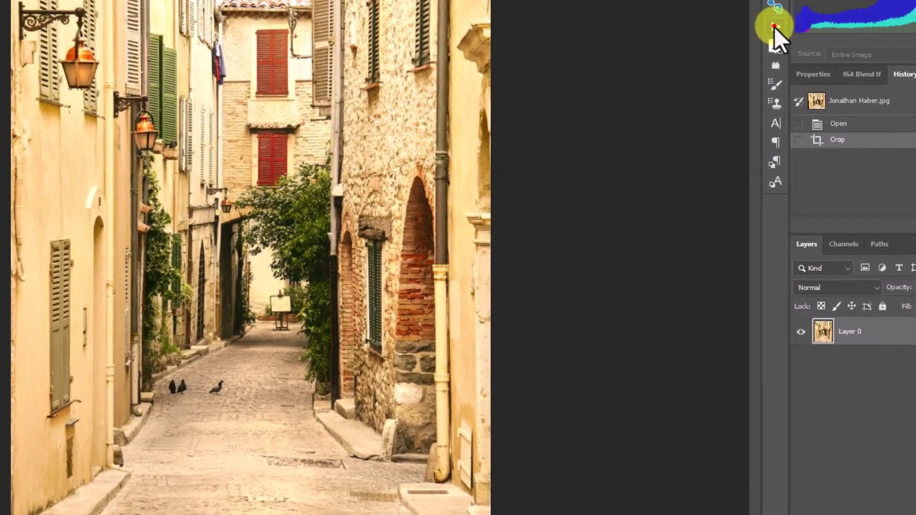
{"action": "left_click", "coordinate": [775, 27]}
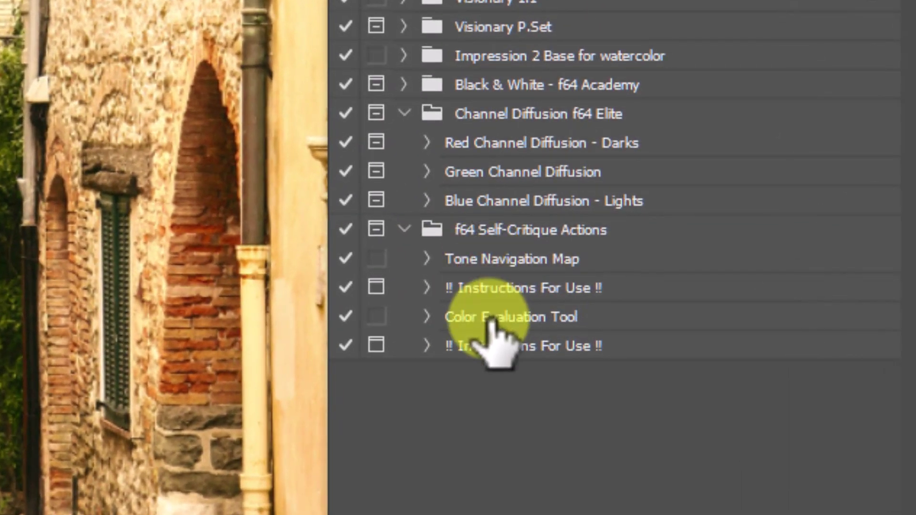
{"action": "left_click", "coordinate": [489, 318]}
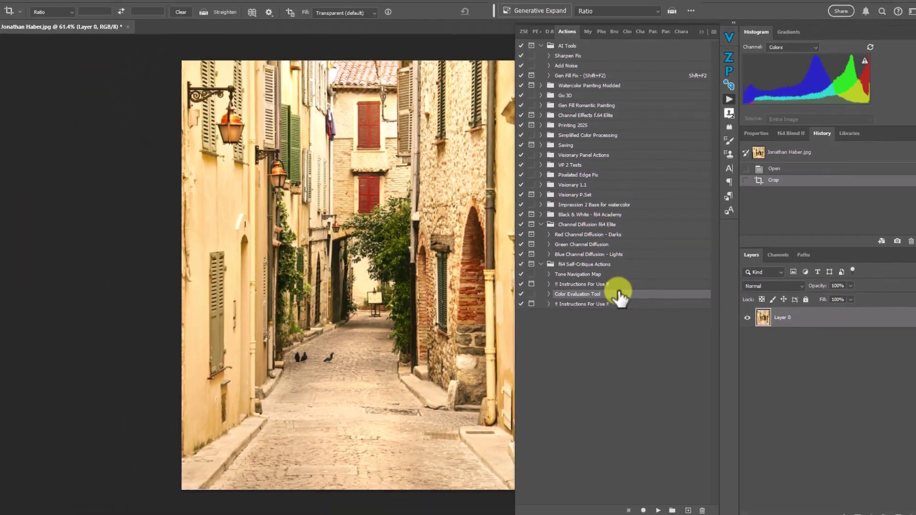
{"action": "key", "text": "ctrl+shift+p"}
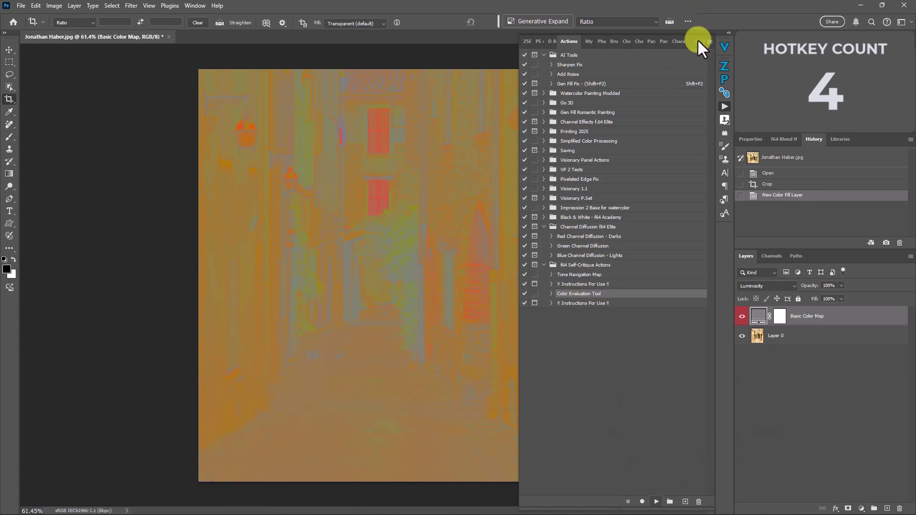
{"action": "left_click", "coordinate": [699, 39]}
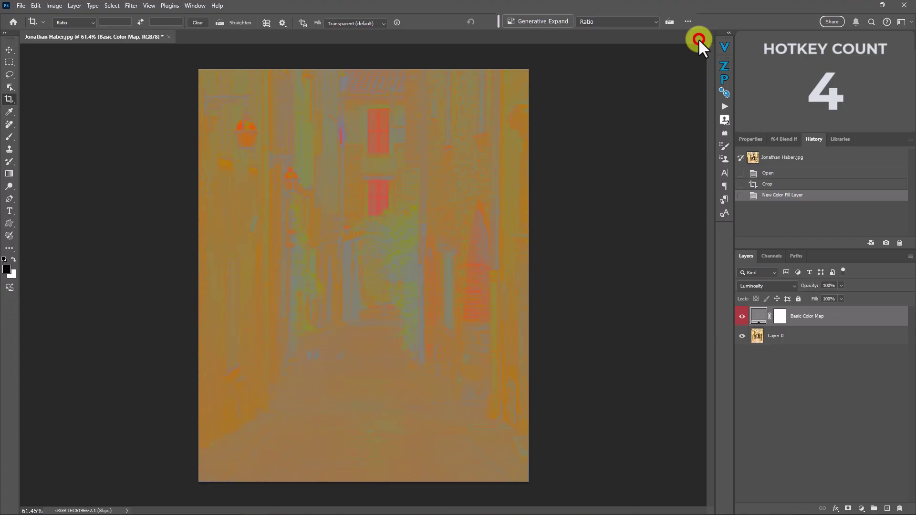
{"action": "right_click", "coordinate": [742, 316]}
{"action": "left_click", "coordinate": [775, 381]}
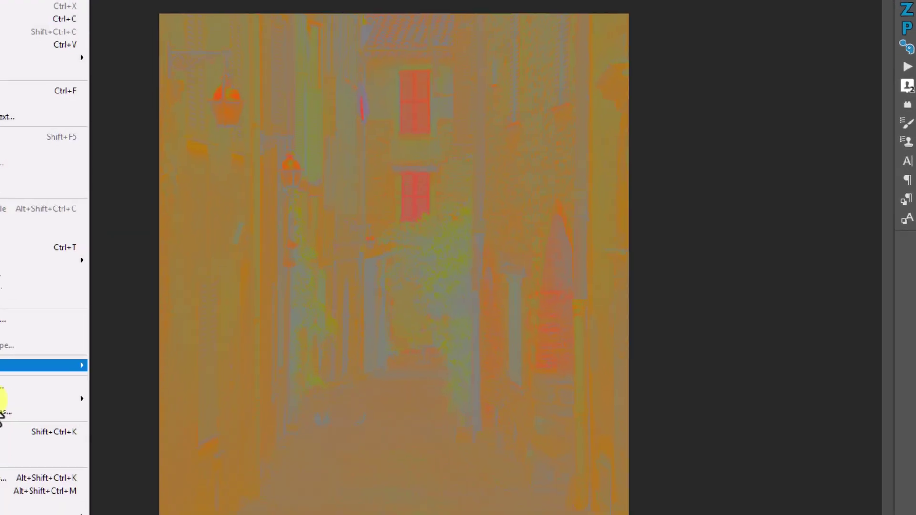
Step: Check the keyboard shortcut assigned to the Actions panel's Play command, and leave the shortcut settings without changes
{"action": "left_click", "coordinate": [14, 501]}
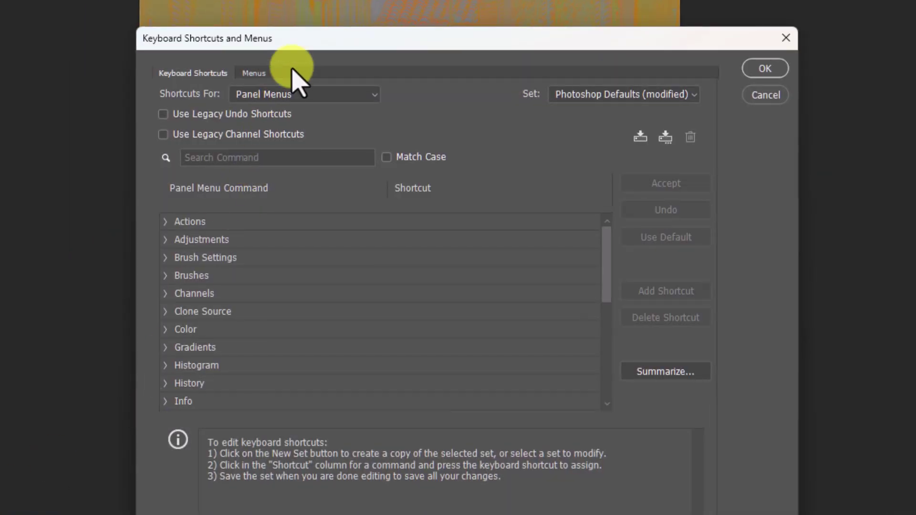
{"action": "left_click", "coordinate": [274, 96]}
{"action": "left_click", "coordinate": [268, 123]}
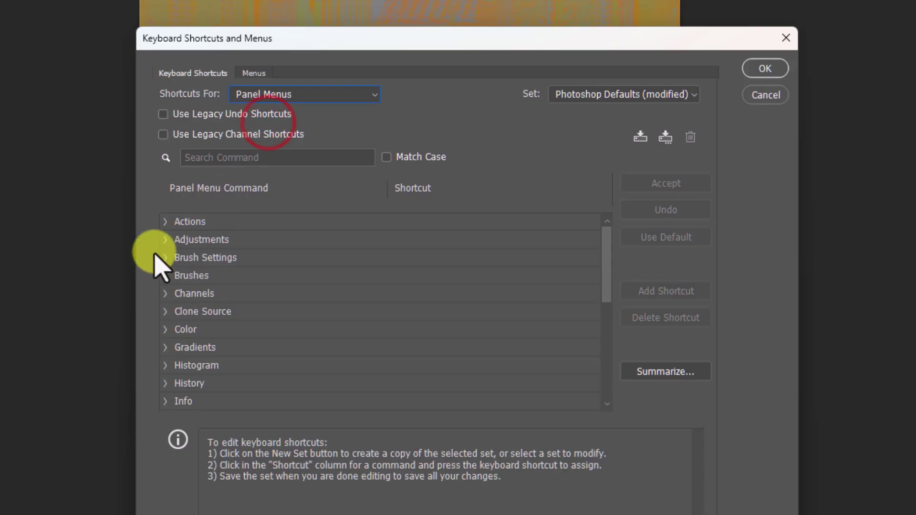
{"action": "left_click", "coordinate": [164, 223]}
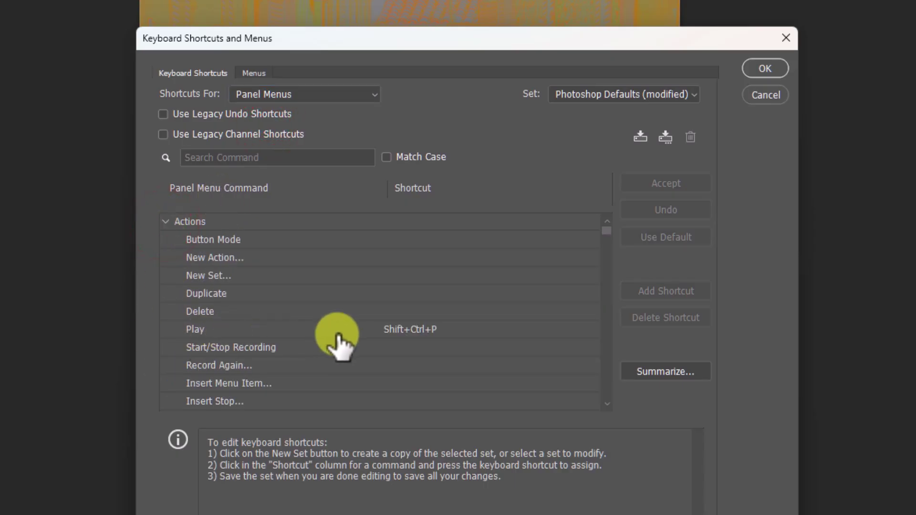
{"action": "left_click", "coordinate": [370, 330]}
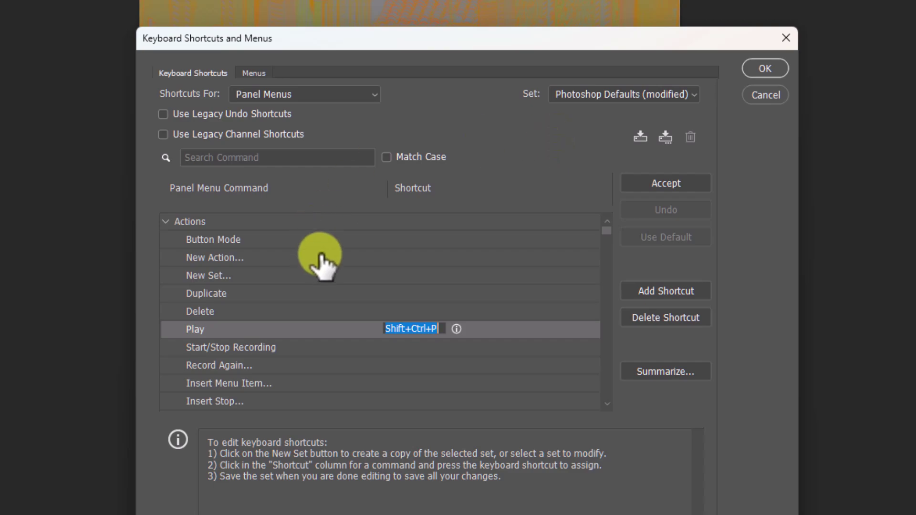
{"action": "left_click", "coordinate": [766, 98]}
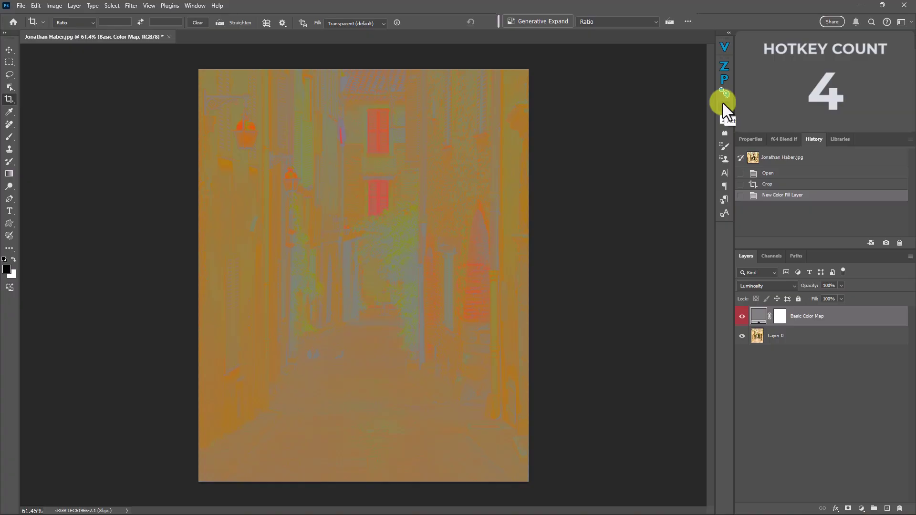
Step: Locate and select the Tone Navigation Map action in the f64 Self-Critique Actions set without running it
{"action": "left_click", "coordinate": [724, 106]}
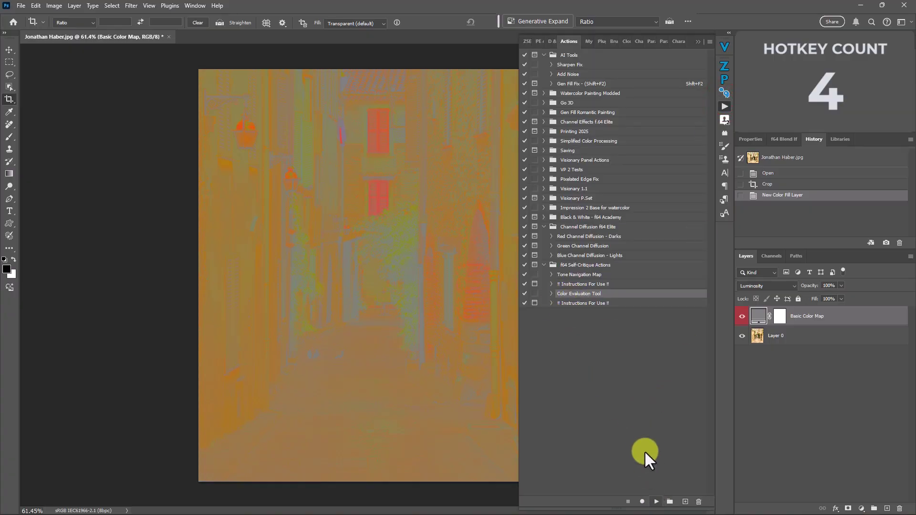
{"action": "left_click", "coordinate": [582, 275]}
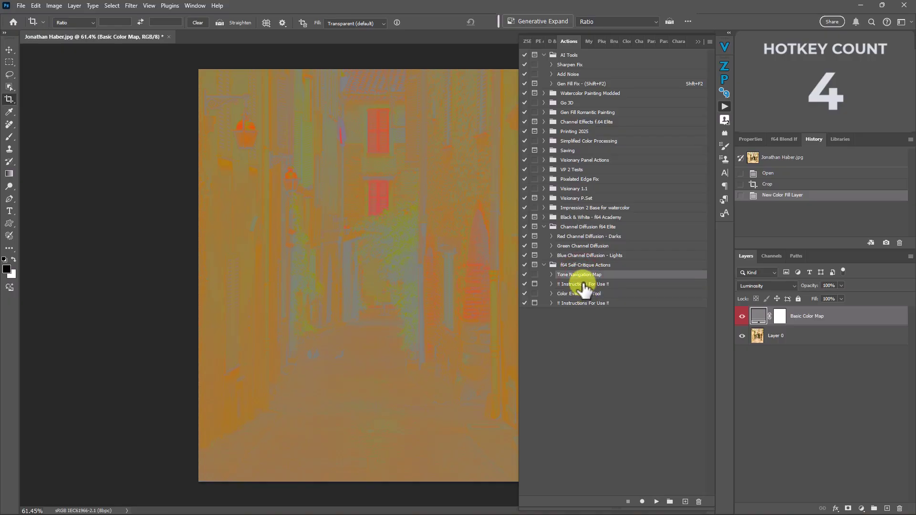
{"action": "left_click", "coordinate": [698, 41]}
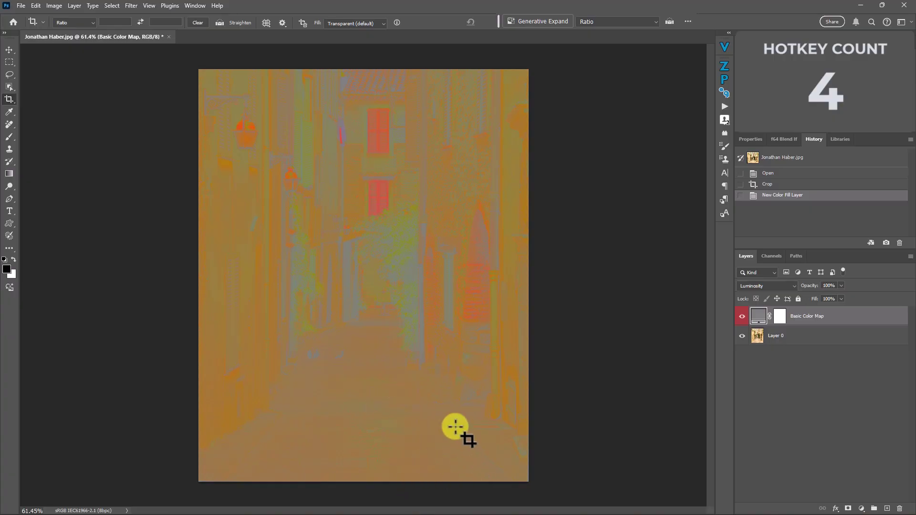
Step: Compare the photo with and without the Basic Color Map layer, examining the drainpipe beside the brick arch at about 260% zoom
{"action": "left_click", "coordinate": [742, 317]}
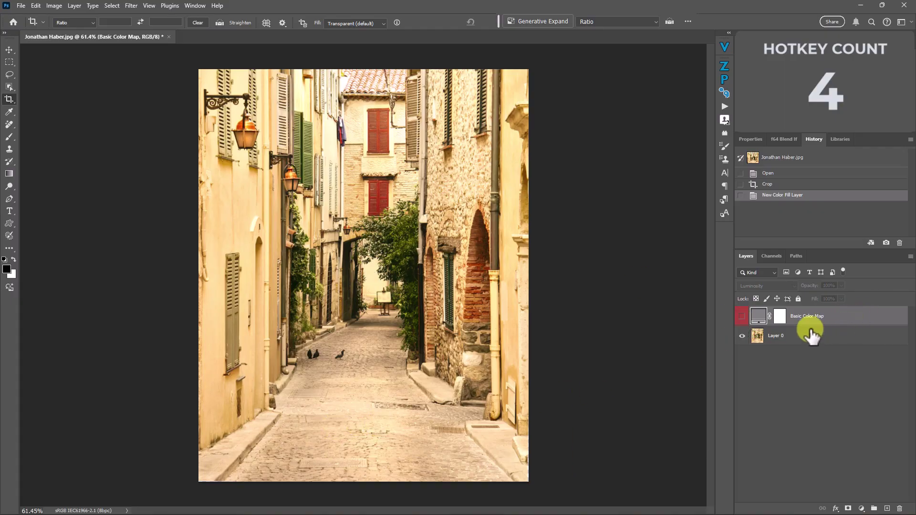
{"action": "left_click", "coordinate": [743, 316]}
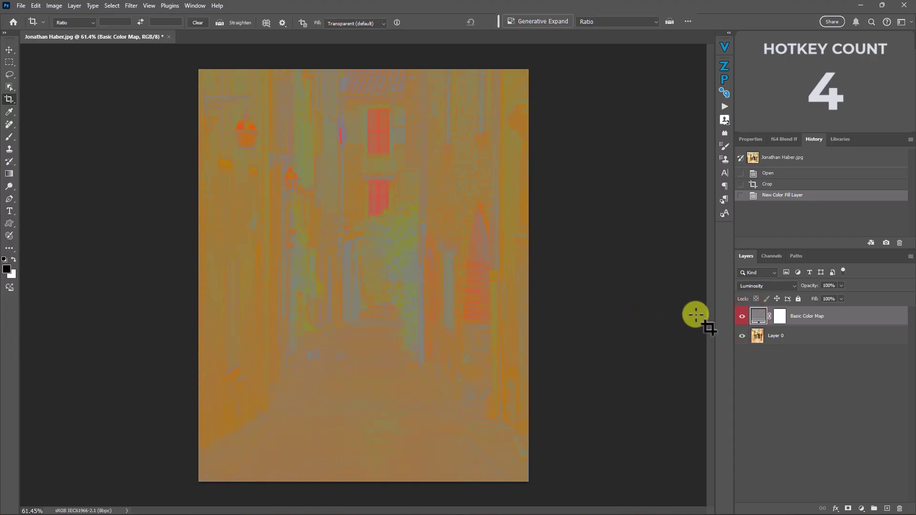
{"action": "left_click", "coordinate": [742, 316]}
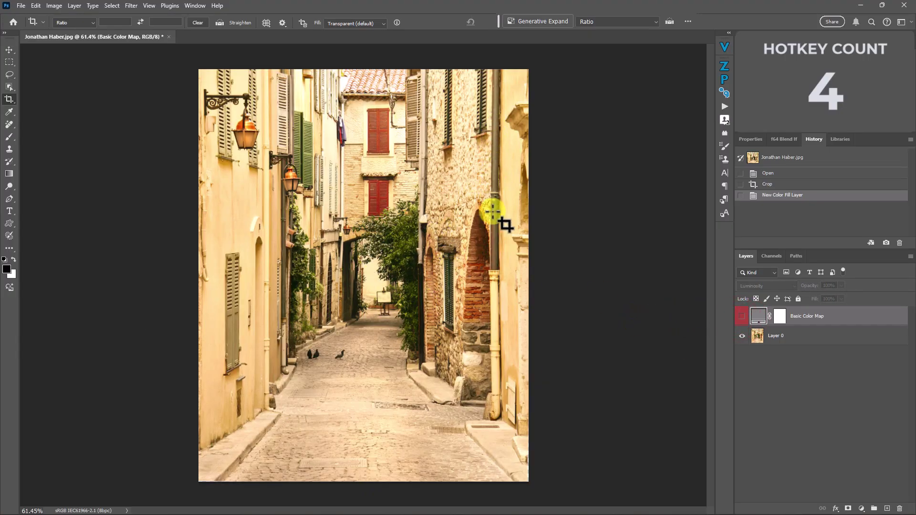
{"action": "key", "text": "ctrl+shift+space"}
{"action": "left_click_drag", "start_coordinate": [495, 215], "coordinate": [553, 246]}
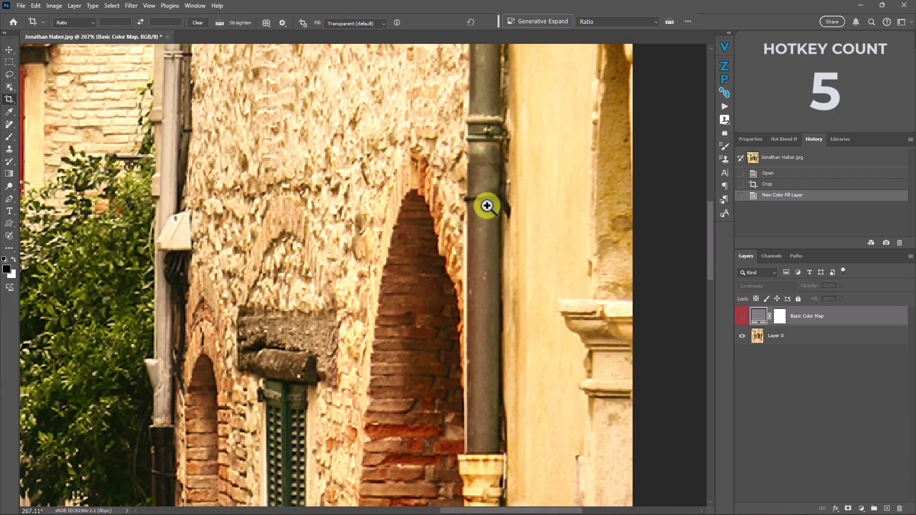
{"action": "mouse_move", "coordinate": [487, 204]}
{"action": "left_mouse_down"}
{"action": "mouse_move", "coordinate": [507, 211]}
{"action": "mouse_move", "coordinate": [494, 210]}
{"action": "left_mouse_up"}
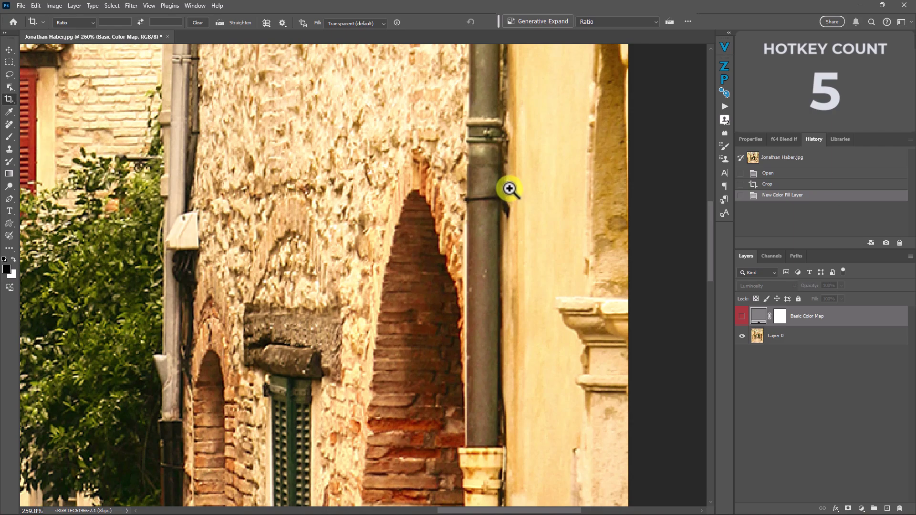
{"action": "left_click", "coordinate": [743, 316]}
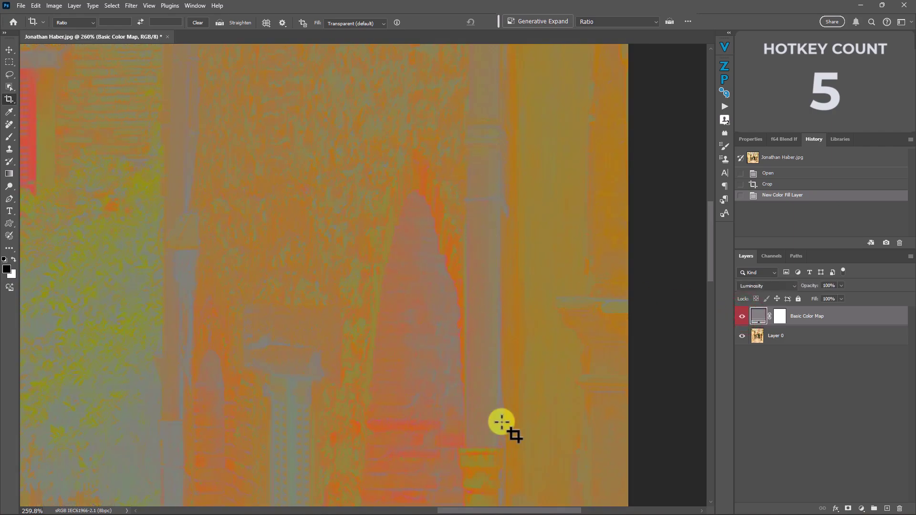
Step: Add a Curves adjustment layer above the Basic Color Map and neutralize the color cast by sampling the drainpipe as the gray point
{"action": "left_click", "coordinate": [860, 509]}
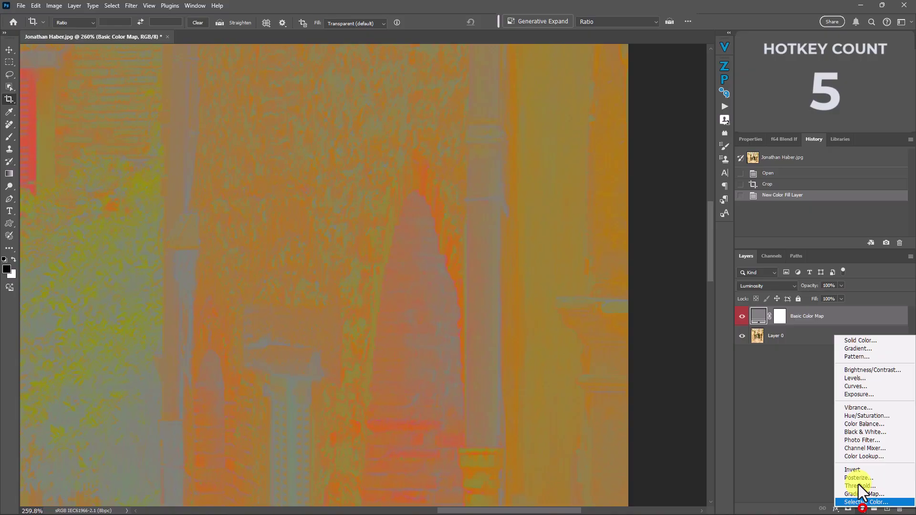
{"action": "left_click", "coordinate": [857, 386]}
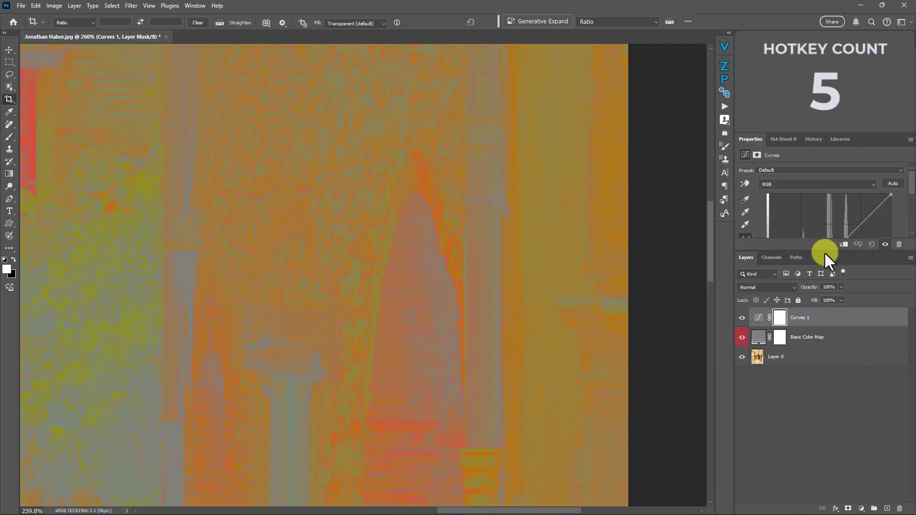
{"action": "left_click_drag", "start_coordinate": [824, 255], "coordinate": [823, 301]}
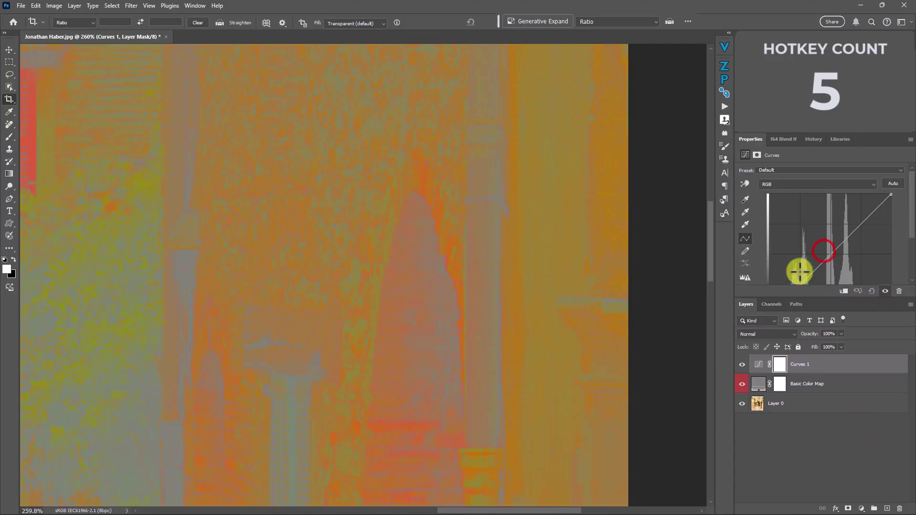
{"action": "left_click", "coordinate": [745, 213]}
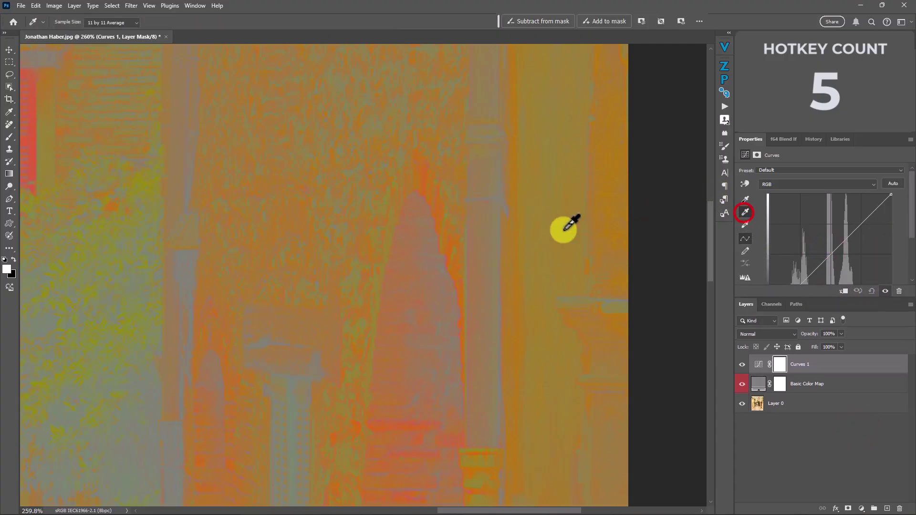
{"action": "left_click", "coordinate": [481, 267]}
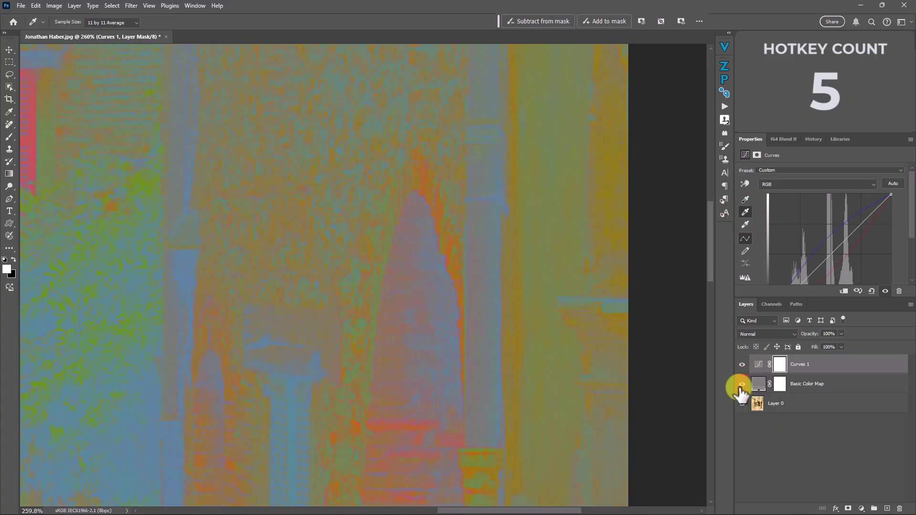
Step: Compare the whole photo with and without the Curves 1 correction, delete the Basic Color Map layer, and leave Curves 1 visible
{"action": "key", "text": "ctrl+shift+space"}
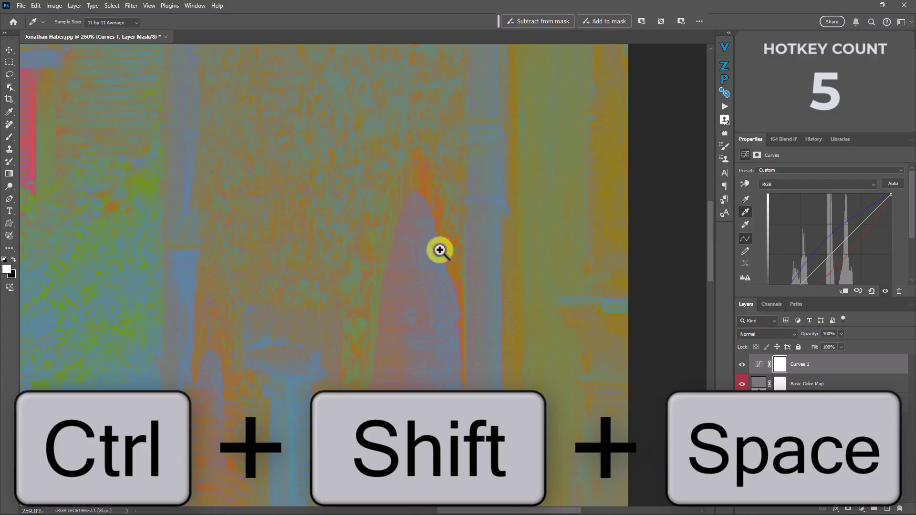
{"action": "right_click", "coordinate": [459, 239]}
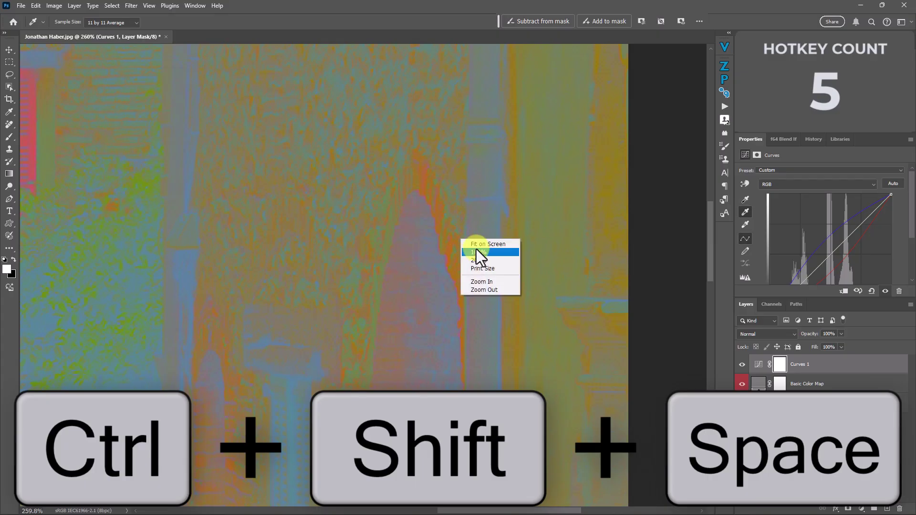
{"action": "left_click", "coordinate": [477, 249]}
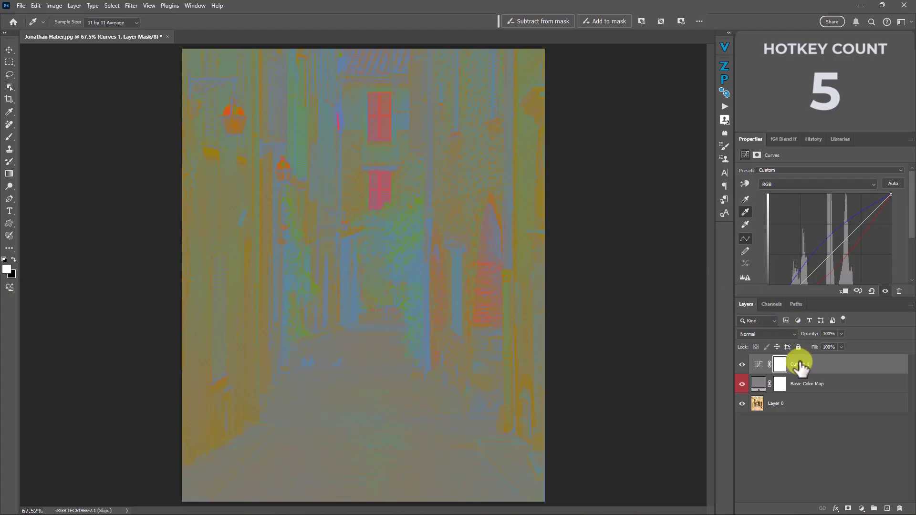
{"action": "left_click", "coordinate": [743, 384]}
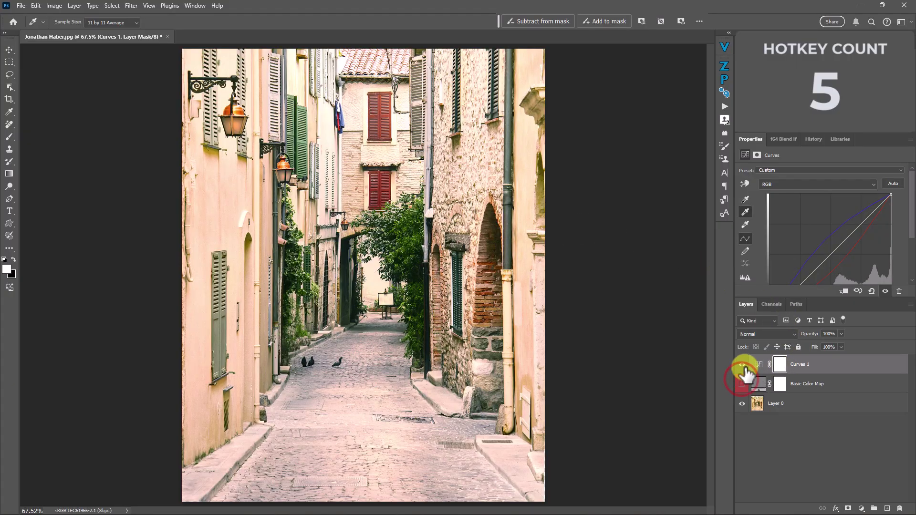
{"action": "left_click", "coordinate": [742, 365]}
{"action": "left_click", "coordinate": [742, 365]}
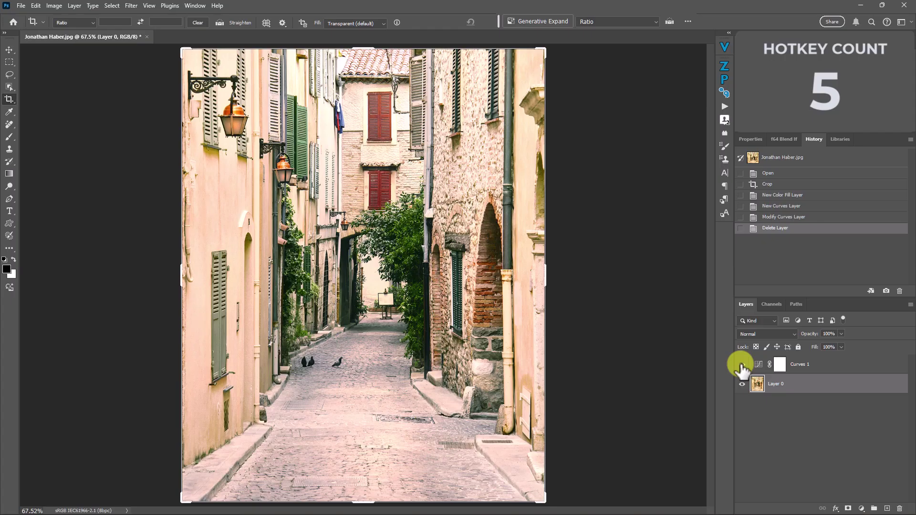
{"action": "left_click", "coordinate": [742, 364]}
Step: Add a Gradient Map adjustment layer above the Curves 1 layer
{"action": "left_click", "coordinate": [828, 368]}
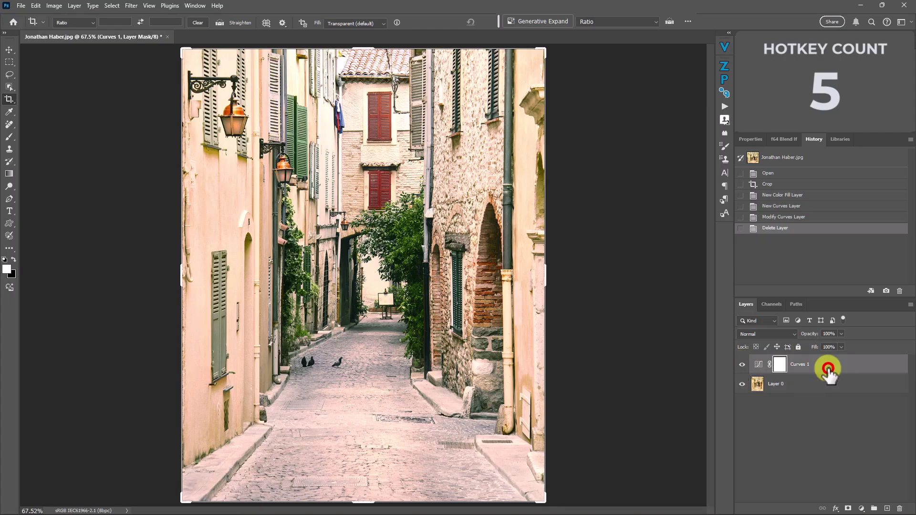
{"action": "left_click", "coordinate": [863, 510]}
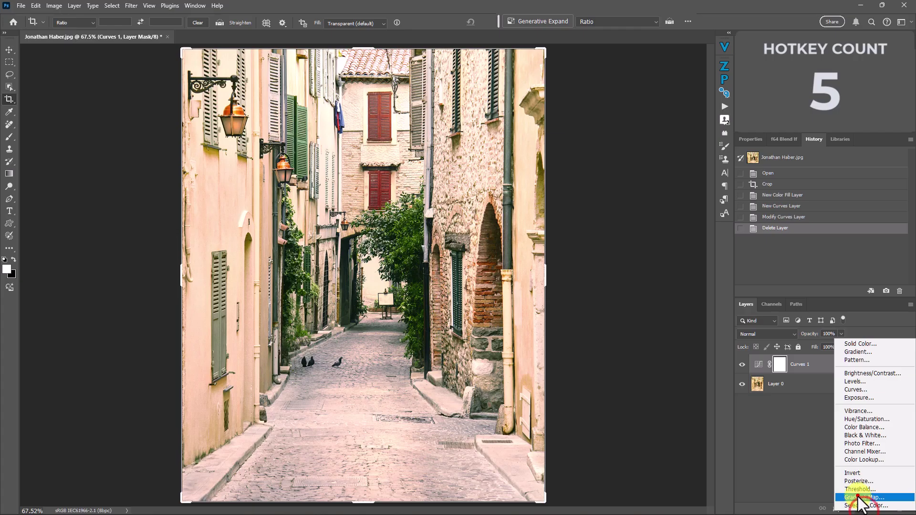
{"action": "left_click", "coordinate": [858, 492]}
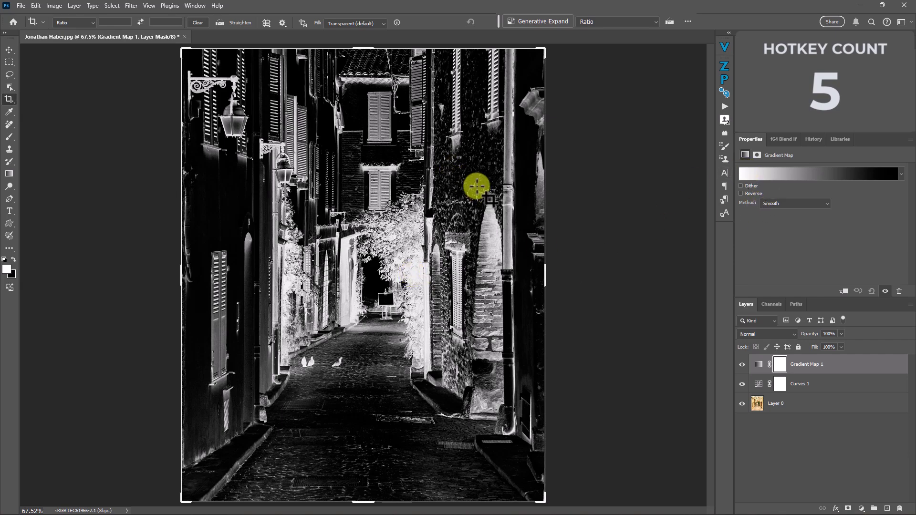
Step: Set the color stop at location 0 of the Gradient Map's gradient to dark blue, #18255d
{"action": "left_click", "coordinate": [784, 178]}
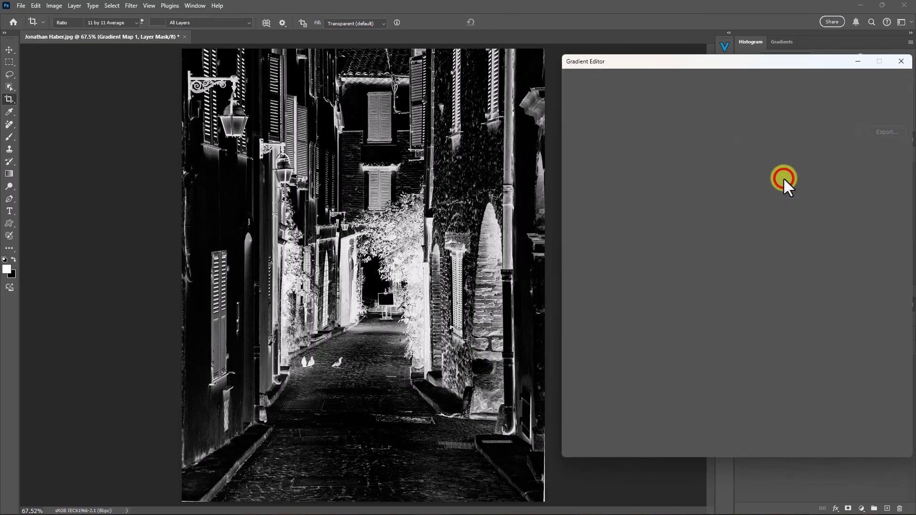
{"action": "left_click_drag", "start_coordinate": [675, 62], "coordinate": [602, 65]}
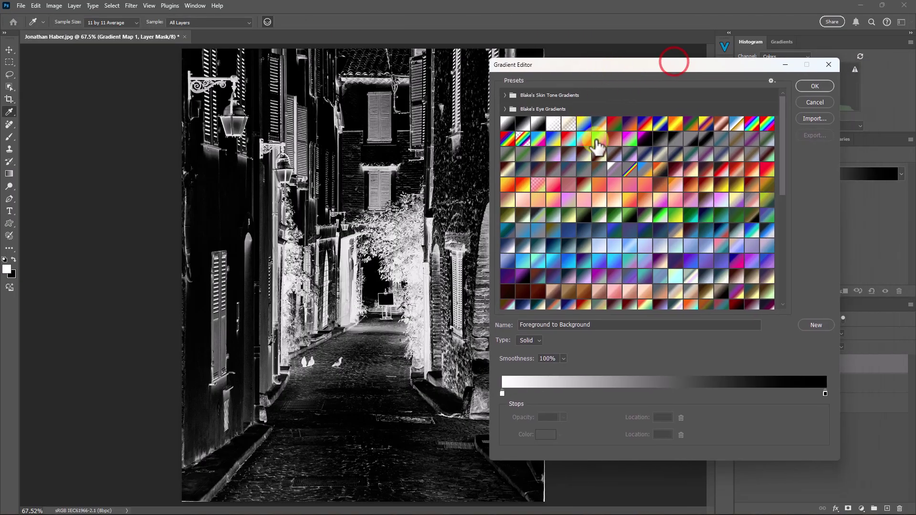
{"action": "double_click", "coordinate": [502, 392]}
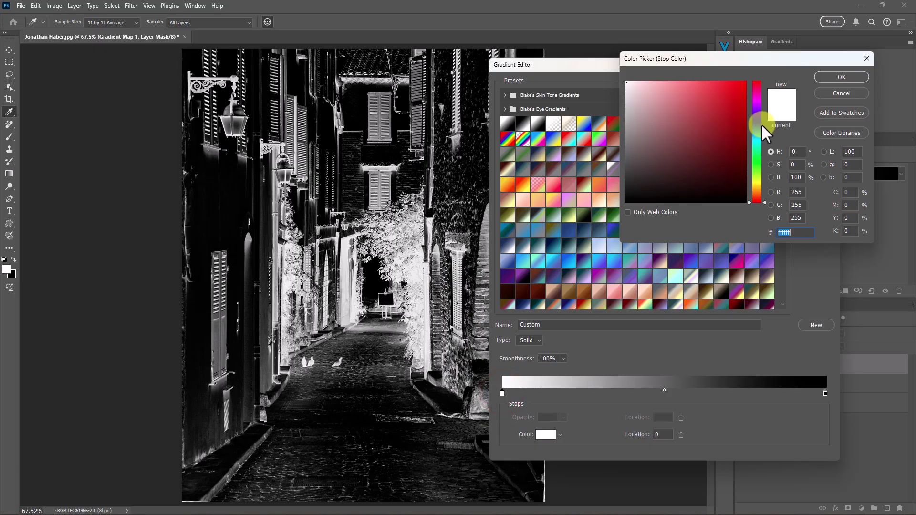
{"action": "left_click", "coordinate": [758, 125]}
{"action": "left_click_drag", "start_coordinate": [721, 139], "coordinate": [717, 161]}
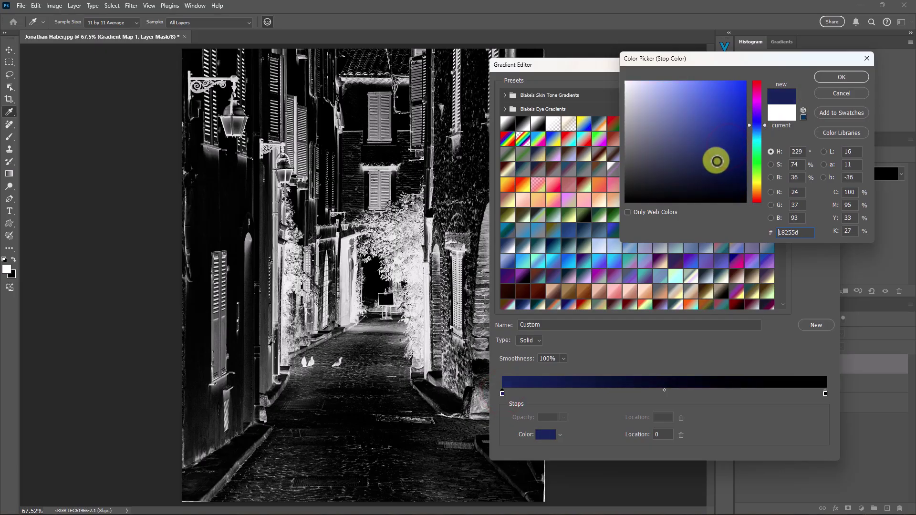
{"action": "left_click", "coordinate": [844, 77]}
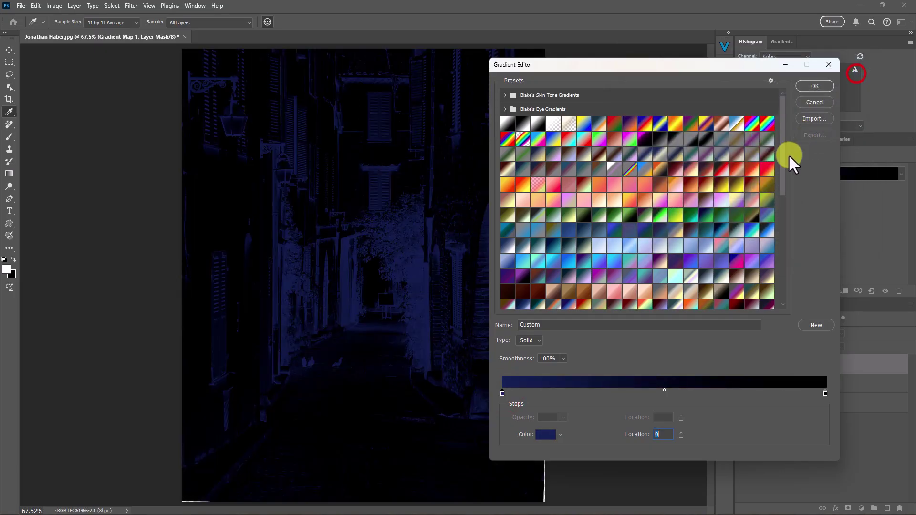
Step: Set the gradient's color stop at location 100 to pale warm yellow, #e8cf93, and accept the edited gradient
{"action": "left_click", "coordinate": [826, 391]}
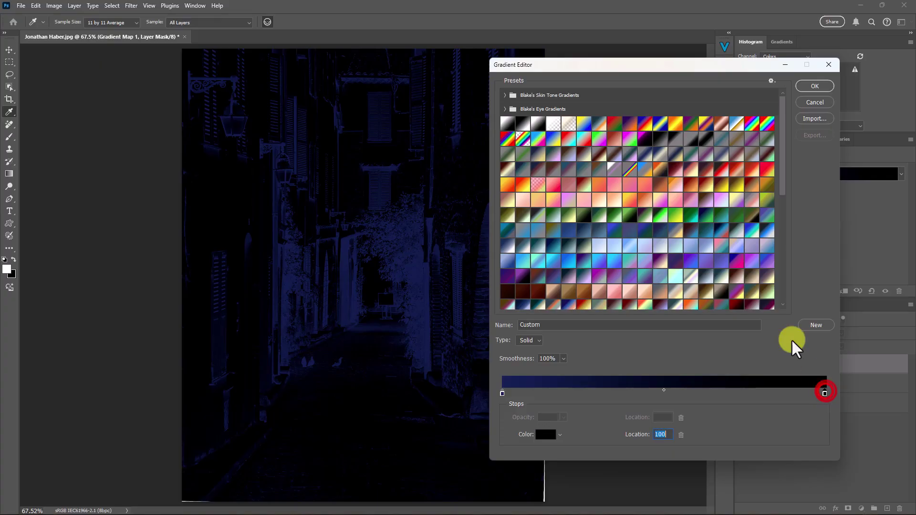
{"action": "double_click", "coordinate": [825, 393]}
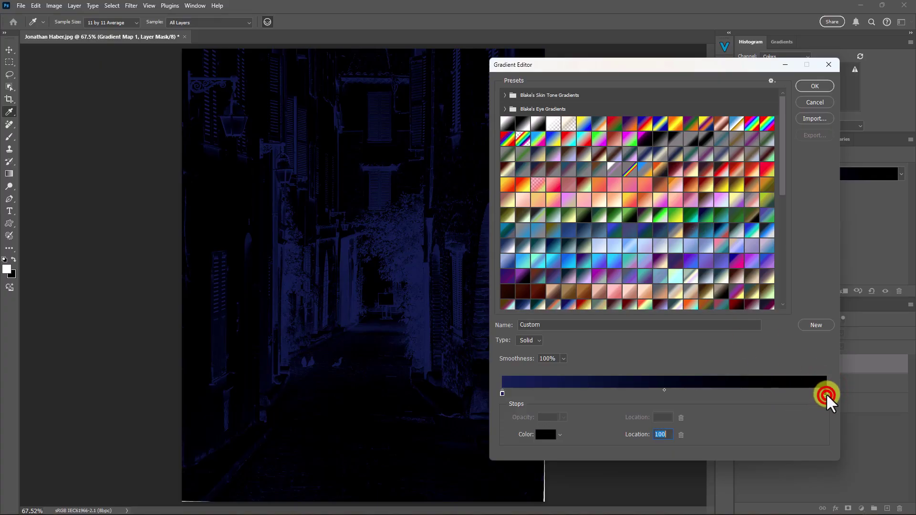
{"action": "left_click_drag", "start_coordinate": [757, 143], "coordinate": [757, 187]}
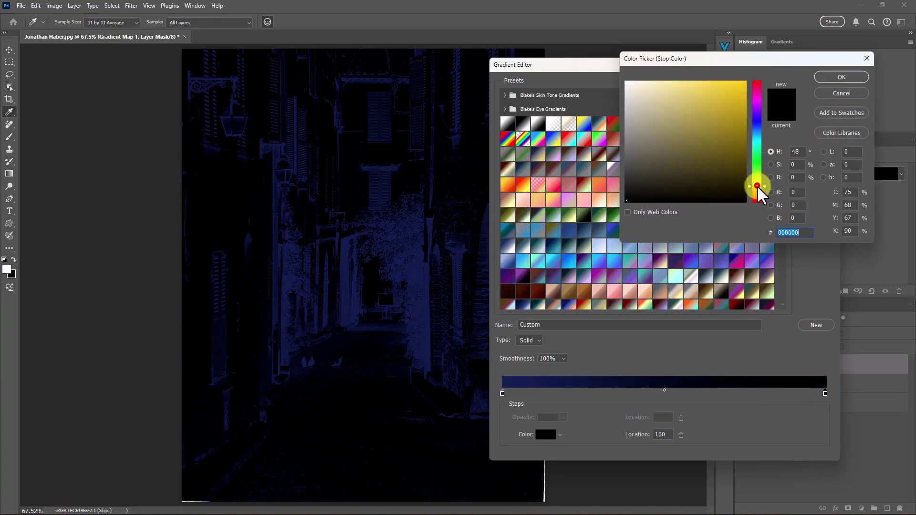
{"action": "left_click_drag", "start_coordinate": [720, 143], "coordinate": [706, 87]}
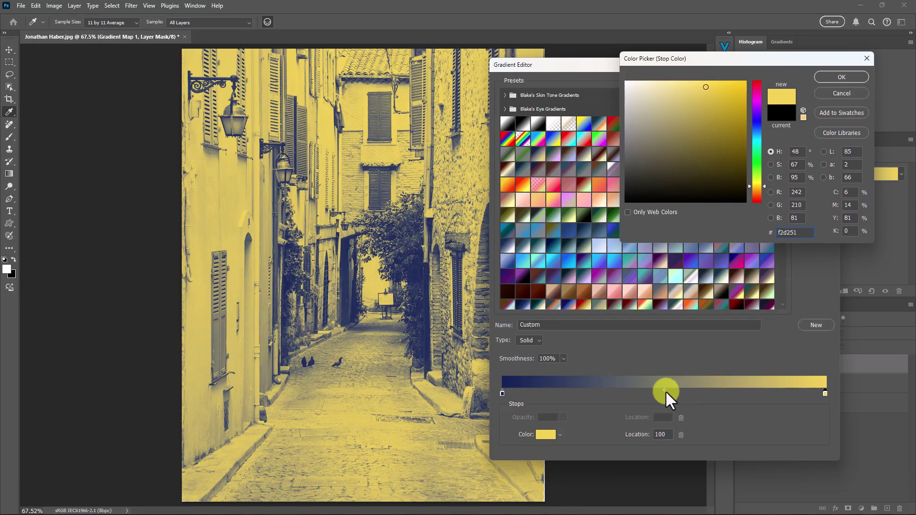
{"action": "left_click", "coordinate": [663, 391]}
{"action": "mouse_move", "coordinate": [710, 87]}
{"action": "left_mouse_down"}
{"action": "mouse_move", "coordinate": [713, 127]}
{"action": "mouse_move", "coordinate": [661, 90]}
{"action": "left_mouse_up"}
{"action": "left_click", "coordinate": [749, 185]}
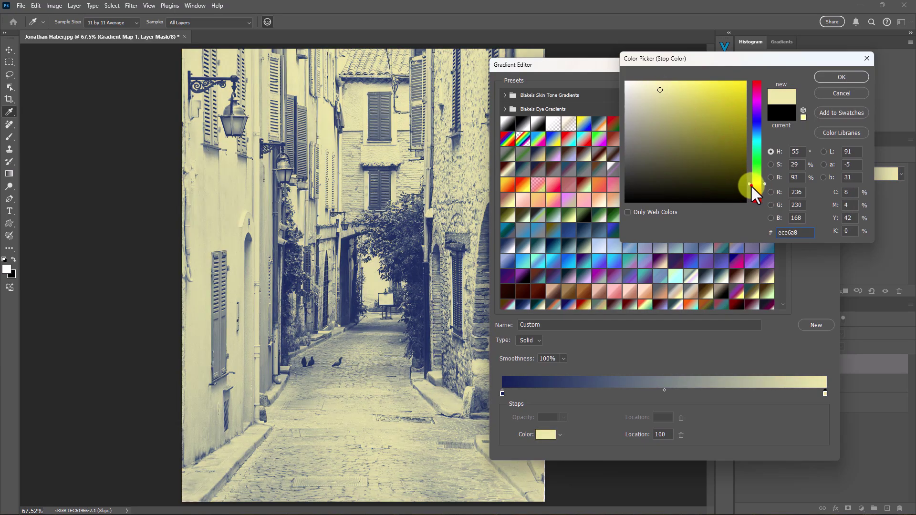
{"action": "left_click", "coordinate": [752, 187]}
{"action": "left_click", "coordinate": [751, 188]}
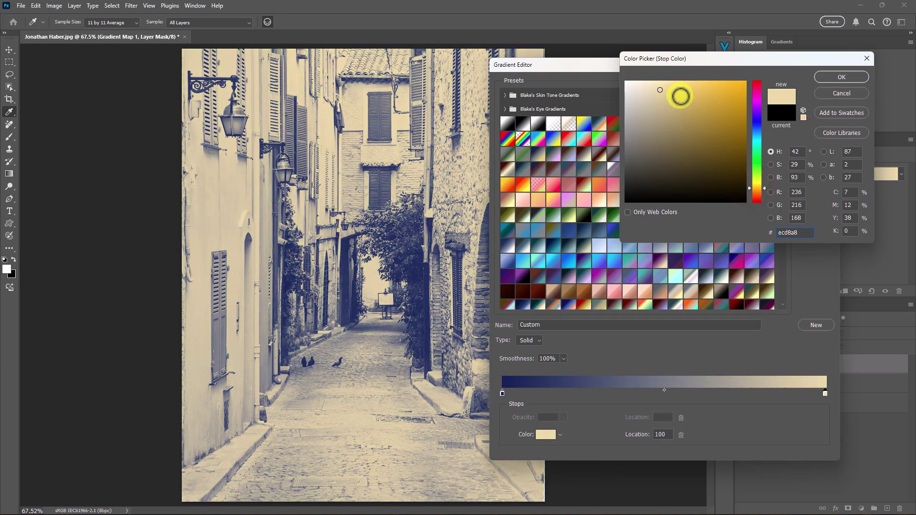
{"action": "left_click", "coordinate": [663, 93]}
{"action": "left_click", "coordinate": [661, 91]}
{"action": "left_click", "coordinate": [667, 90]}
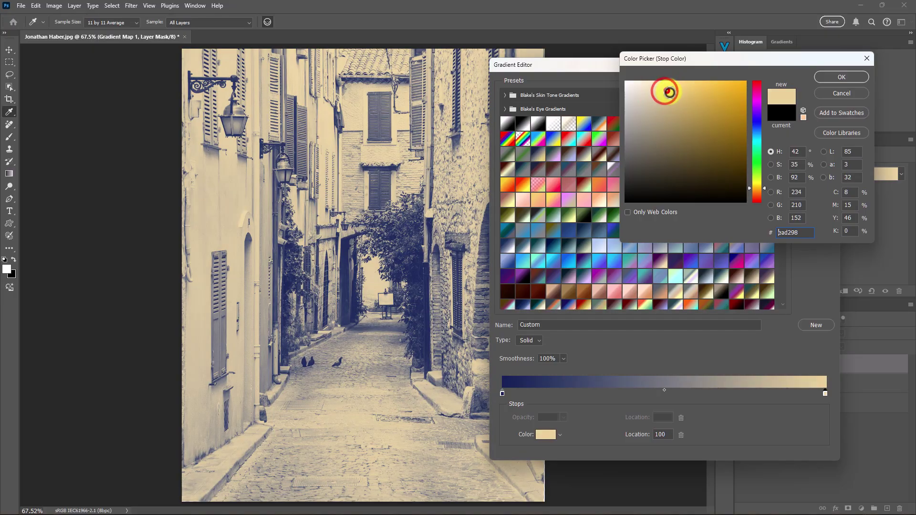
{"action": "left_click", "coordinate": [669, 92]}
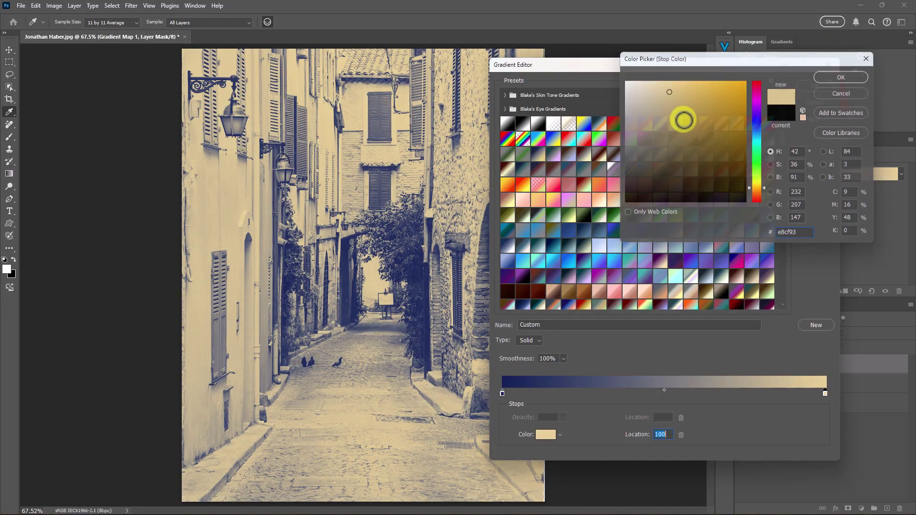
{"action": "key", "text": "Return"}
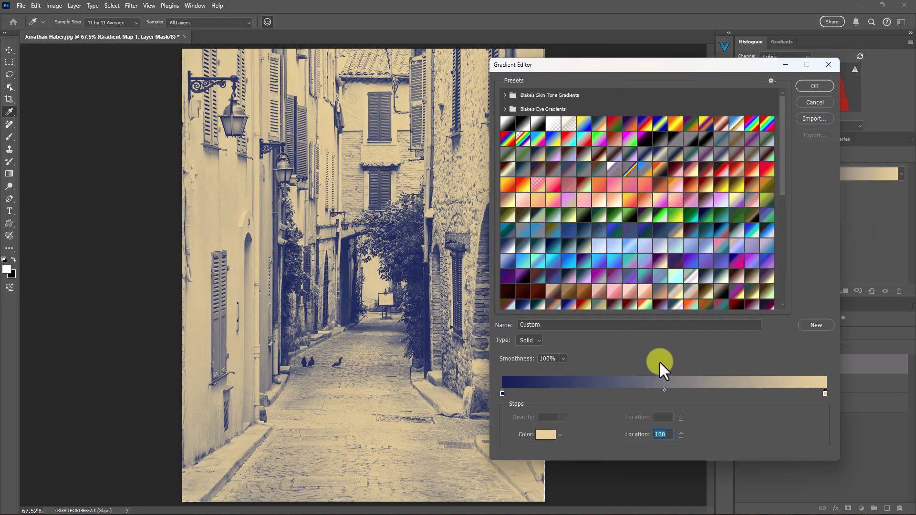
{"action": "left_click", "coordinate": [811, 85]}
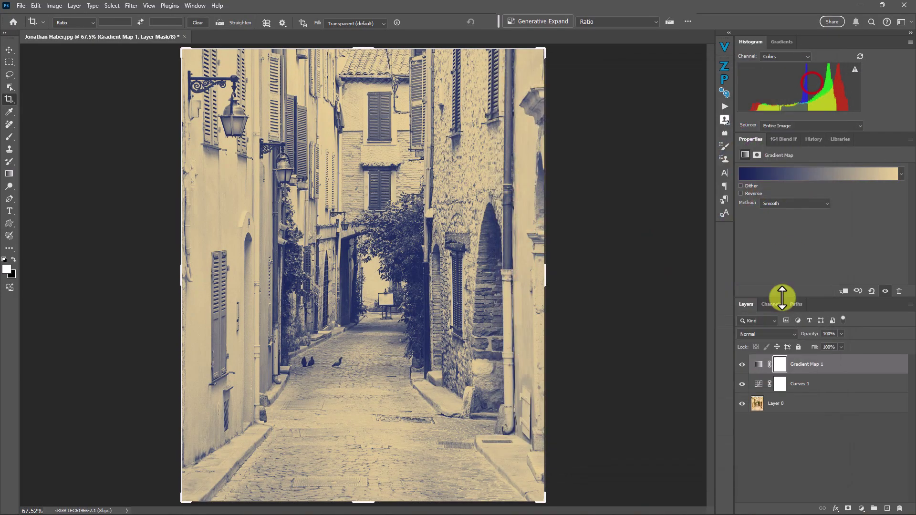
Step: Compare the photo with and without the Gradient Map 1 layer, and open that layer's blending options
{"action": "left_click", "coordinate": [743, 365]}
{"action": "left_click", "coordinate": [742, 365]}
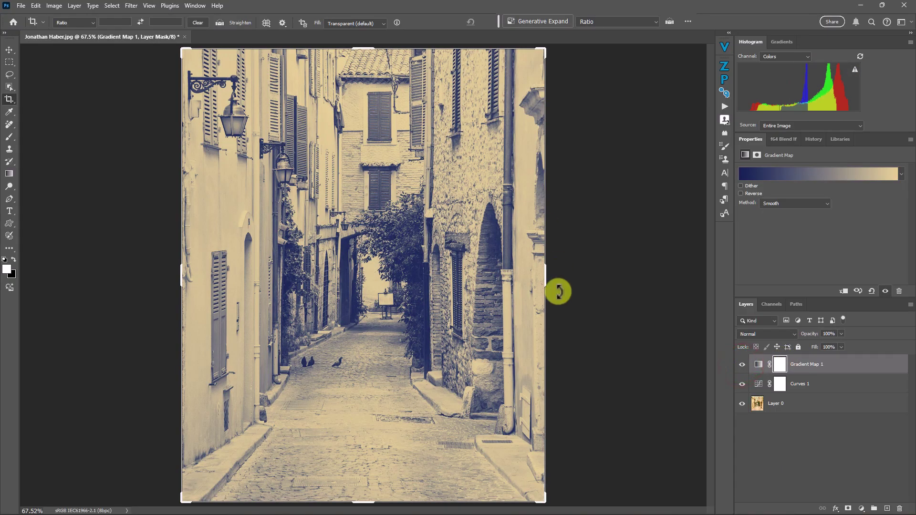
{"action": "left_click", "coordinate": [849, 366]}
{"action": "key", "text": "h"}
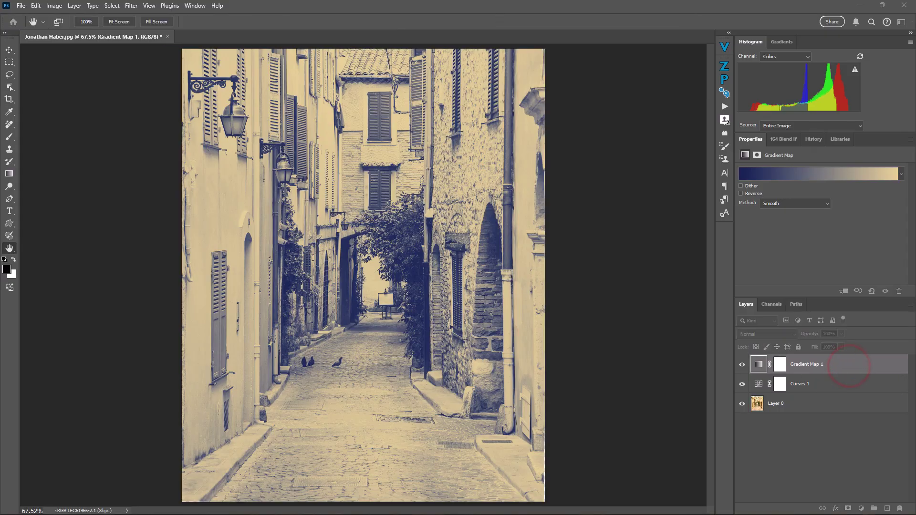
{"action": "double_click", "coordinate": [850, 366]}
{"action": "left_click_drag", "start_coordinate": [668, 109], "coordinate": [682, 70]}
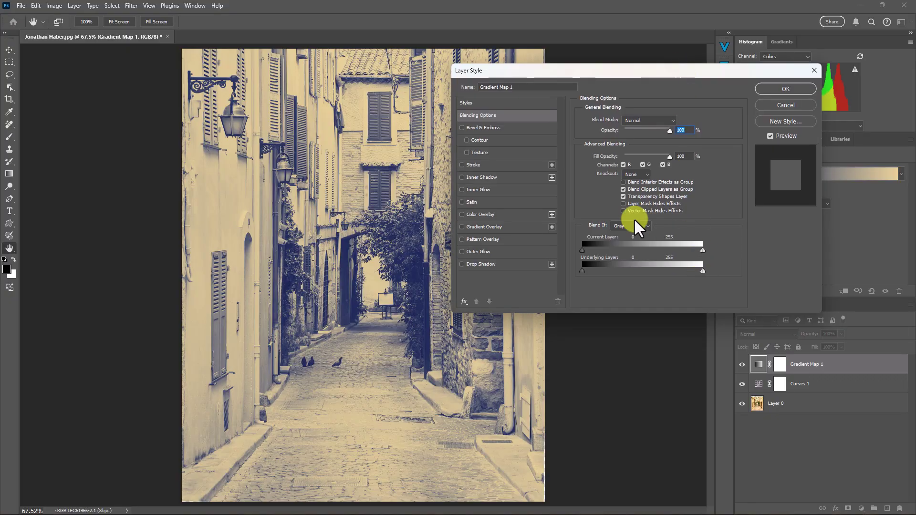
{"action": "left_click_drag", "start_coordinate": [581, 252], "coordinate": [538, 241]}
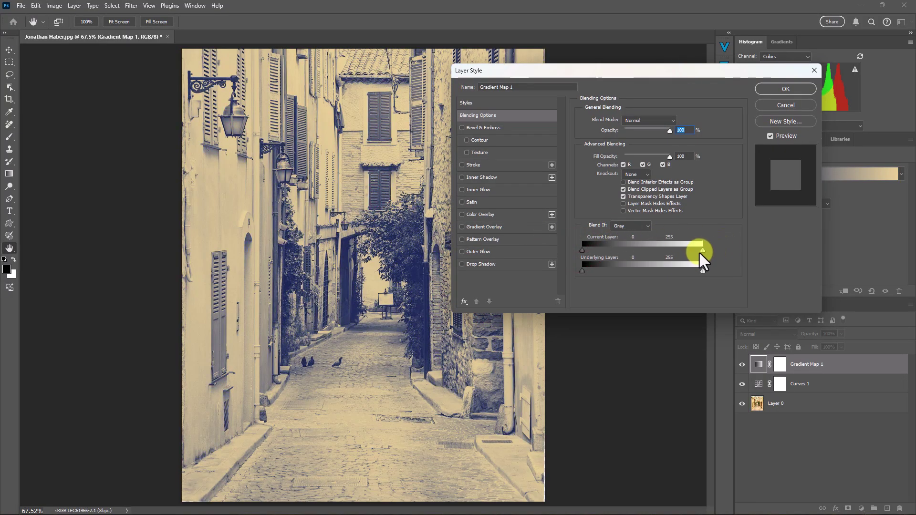
{"action": "mouse_move", "coordinate": [703, 250]}
{"action": "left_mouse_down"}
{"action": "mouse_move", "coordinate": [657, 251]}
{"action": "mouse_move", "coordinate": [719, 235]}
{"action": "mouse_move", "coordinate": [694, 250]}
{"action": "mouse_move", "coordinate": [669, 248]}
{"action": "mouse_move", "coordinate": [700, 250]}
{"action": "left_mouse_up"}
{"action": "key", "text": "alt"}
{"action": "left_click_drag", "start_coordinate": [580, 250], "coordinate": [606, 251]}
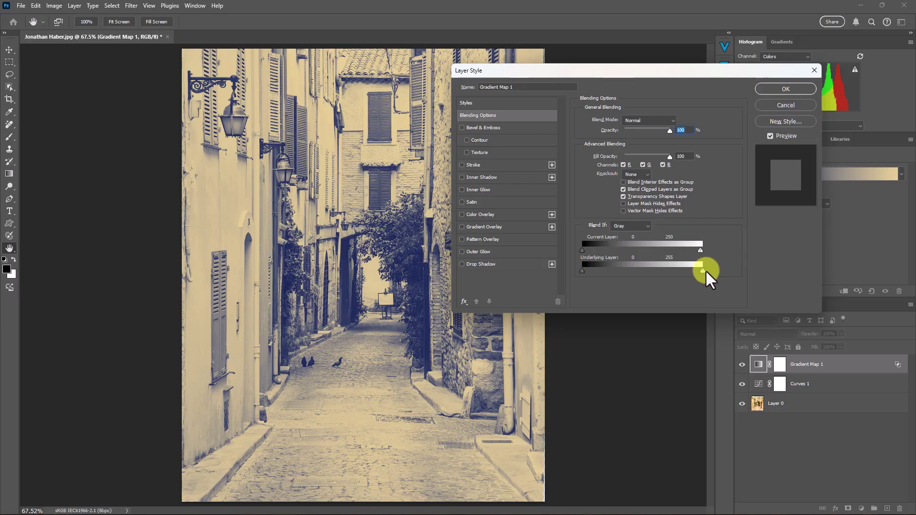
{"action": "left_click_drag", "start_coordinate": [700, 250], "coordinate": [703, 248]}
Step: Split the Current Layer's white Blend If slider to 137 / 255 to fade the gradient map out of the highlights
{"action": "left_click_drag", "start_coordinate": [702, 250], "coordinate": [666, 247]}
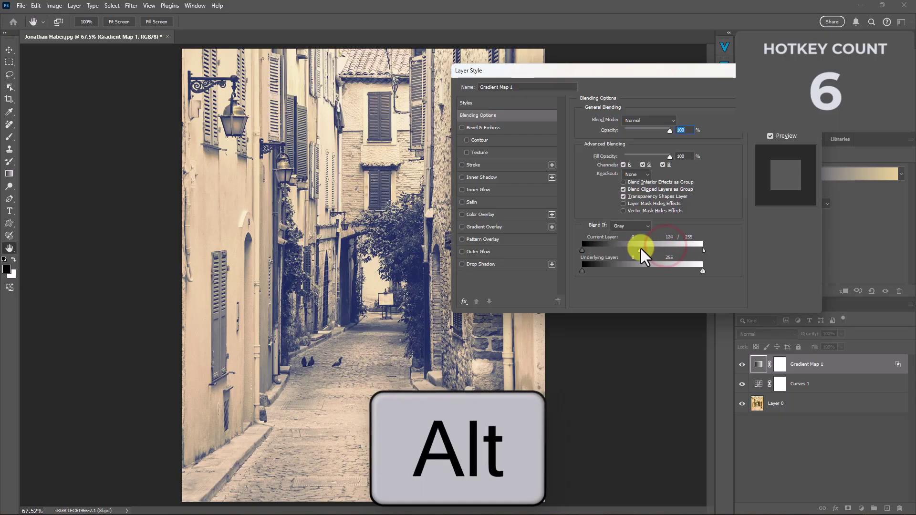
{"action": "left_click_drag", "start_coordinate": [640, 248], "coordinate": [646, 250]}
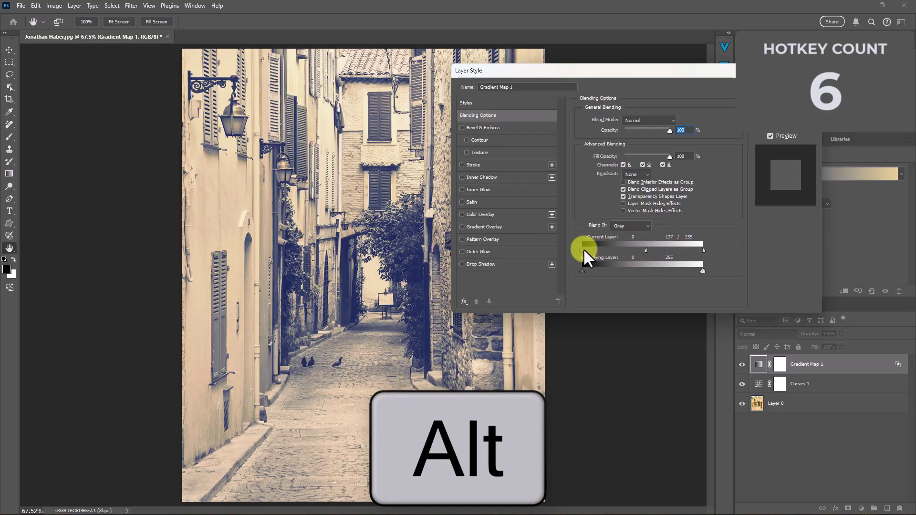
Step: Split the Current Layer's black Blend If slider to about 0 / 173, set the white one to about 77 / 255, and accept
{"action": "left_click_drag", "start_coordinate": [583, 248], "coordinate": [631, 241]}
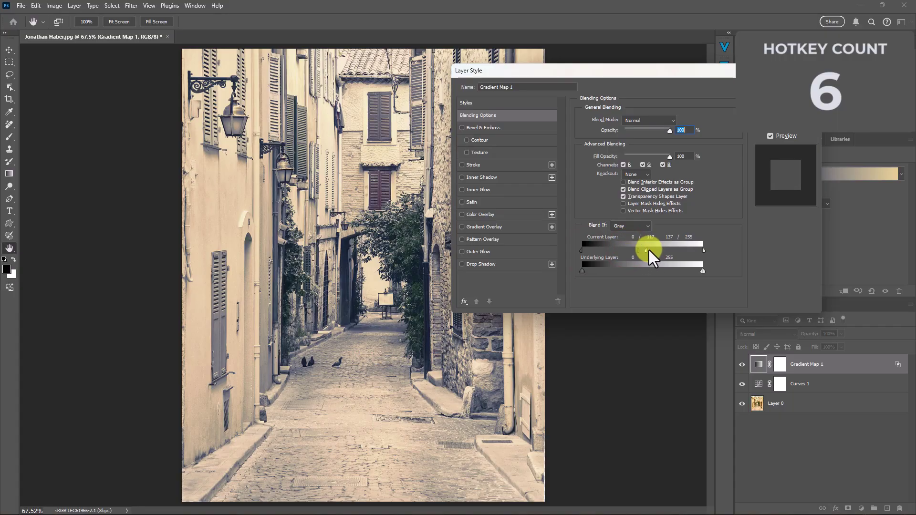
{"action": "left_click_drag", "start_coordinate": [645, 249], "coordinate": [625, 245]}
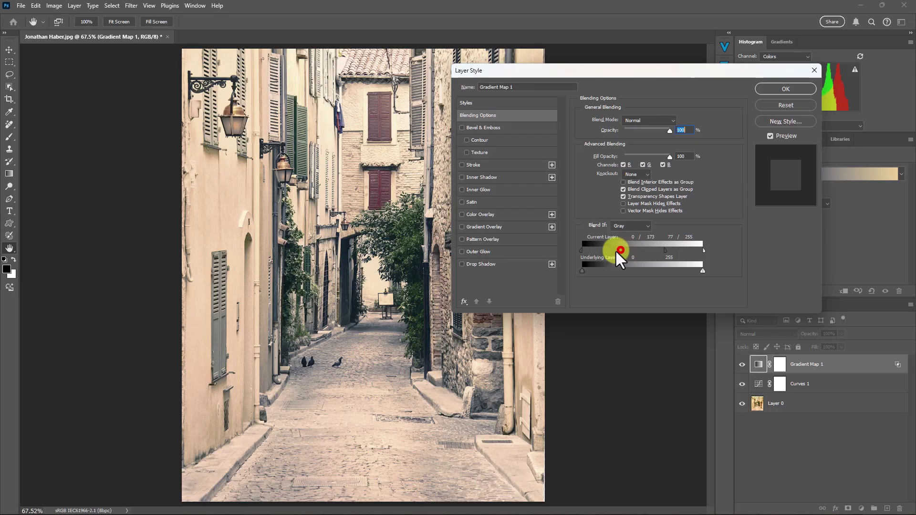
{"action": "left_click_drag", "start_coordinate": [669, 250], "coordinate": [669, 248]}
{"action": "left_click", "coordinate": [782, 90]}
Step: Compare the unedited Layer 0 with the full edit, and view the photo with and without the Gradient Map 1 layer
{"action": "key", "text": "c"}
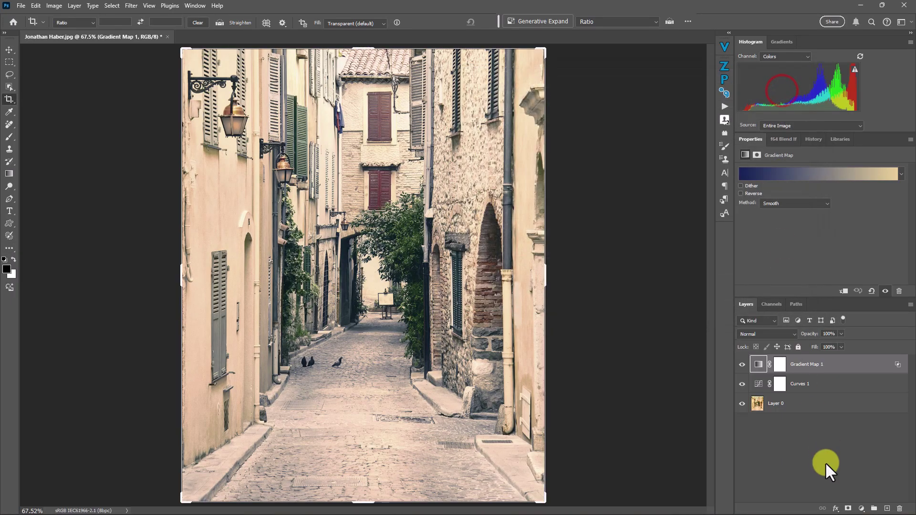
{"action": "left_click", "coordinate": [742, 404], "text": "alt"}
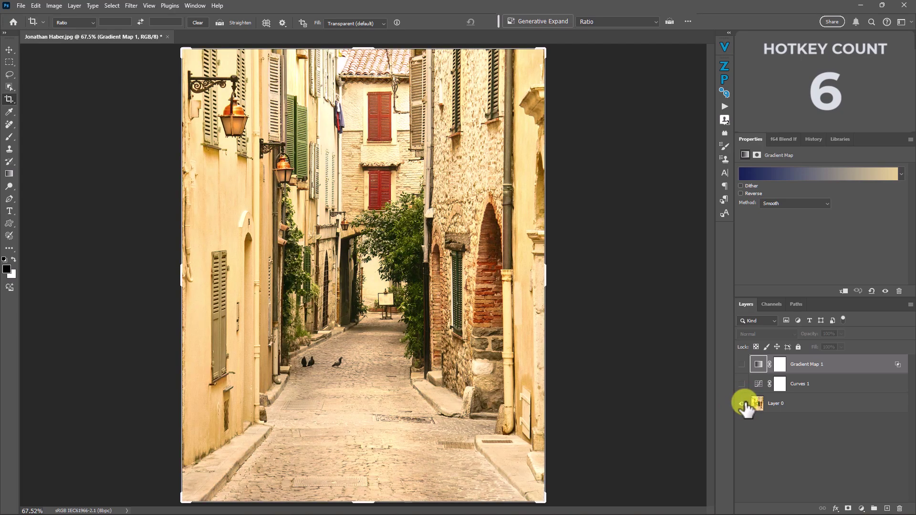
{"action": "left_click", "coordinate": [743, 404], "text": "alt"}
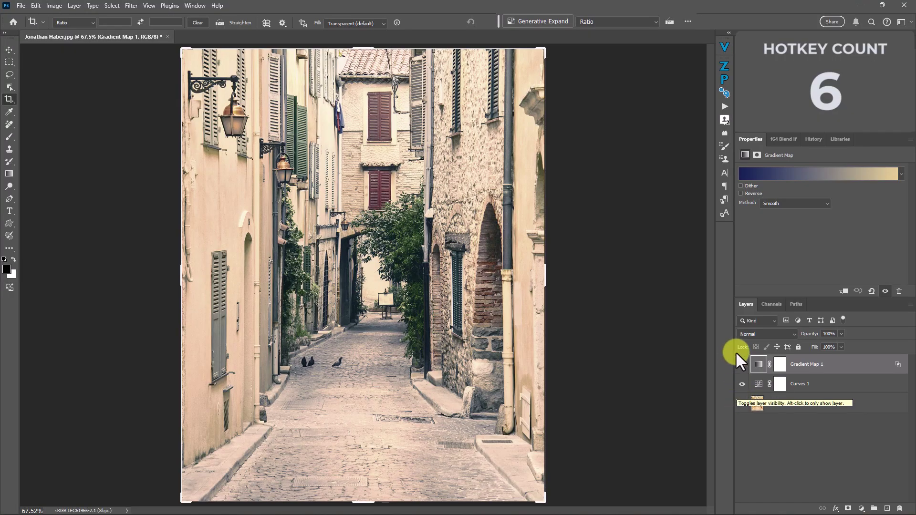
{"action": "left_click", "coordinate": [742, 365]}
{"action": "left_click", "coordinate": [743, 364]}
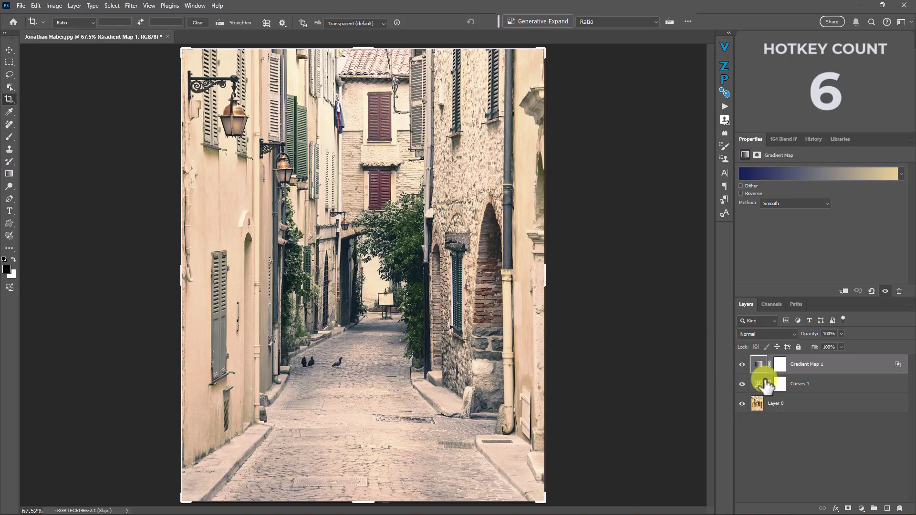
Step: Select both red window shutters on the far building from Layer 0 with the Object Selection tool
{"action": "left_click", "coordinate": [9, 87]}
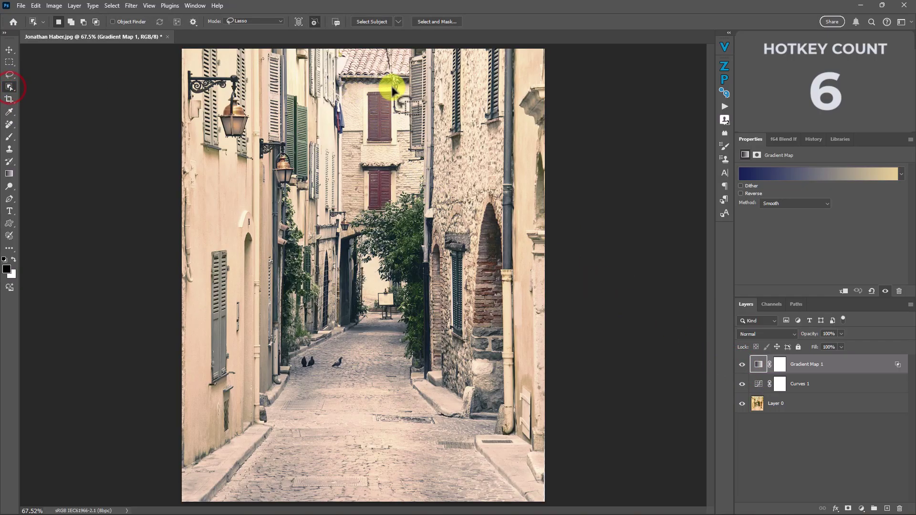
{"action": "left_click", "coordinate": [854, 413]}
{"action": "mouse_move", "coordinate": [378, 82]}
{"action": "left_mouse_down"}
{"action": "mouse_move", "coordinate": [364, 133]}
{"action": "mouse_move", "coordinate": [388, 145]}
{"action": "mouse_move", "coordinate": [380, 85]}
{"action": "left_mouse_up"}
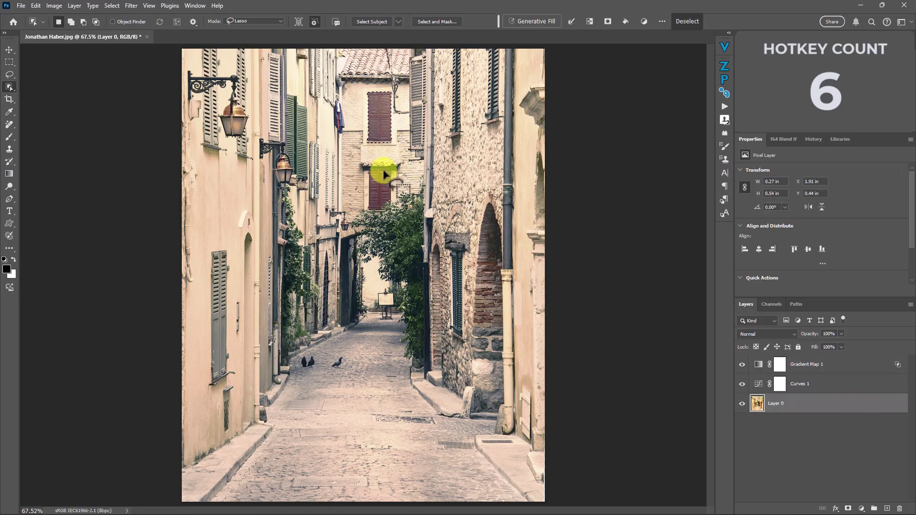
{"action": "key", "text": "shift"}
{"action": "mouse_move", "coordinate": [381, 171]}
{"action": "left_mouse_down"}
{"action": "mouse_move", "coordinate": [377, 204]}
{"action": "mouse_move", "coordinate": [390, 182]}
{"action": "left_mouse_up"}
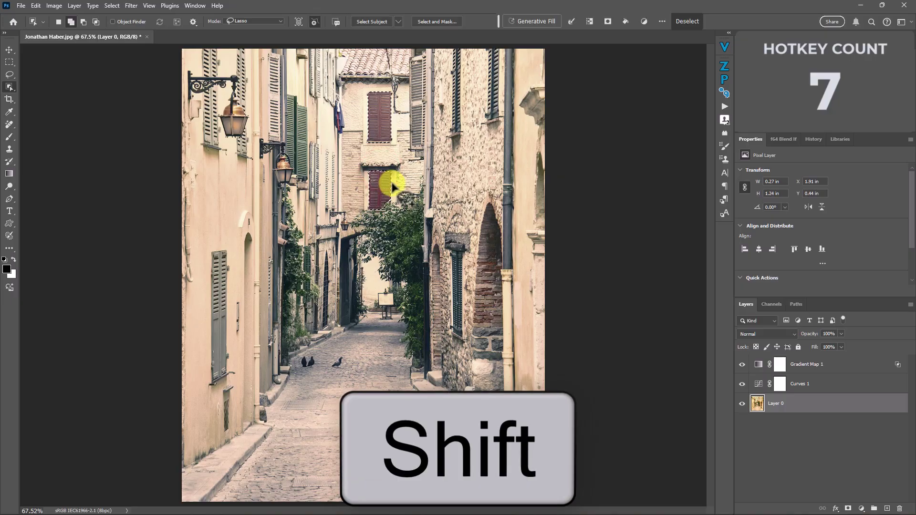
Step: Invert the selected shutter areas on the Gradient Map 1 layer mask to exclude them from the effect, and deselect
{"action": "left_click", "coordinate": [781, 365]}
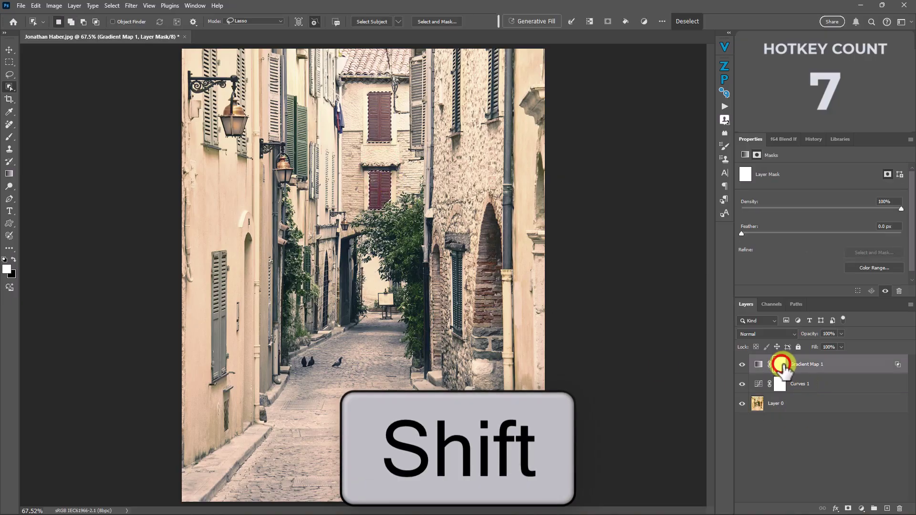
{"action": "key", "text": "ctrl+i"}
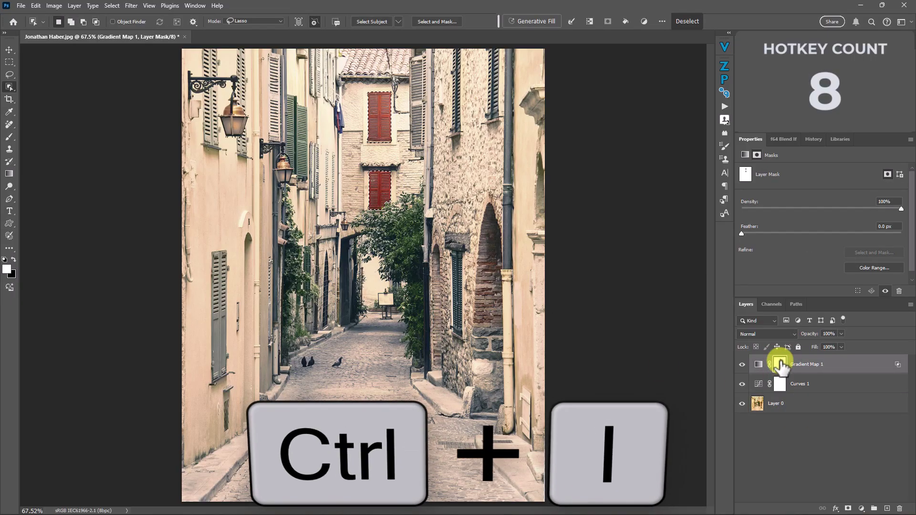
{"action": "key", "text": "ctrl+d"}
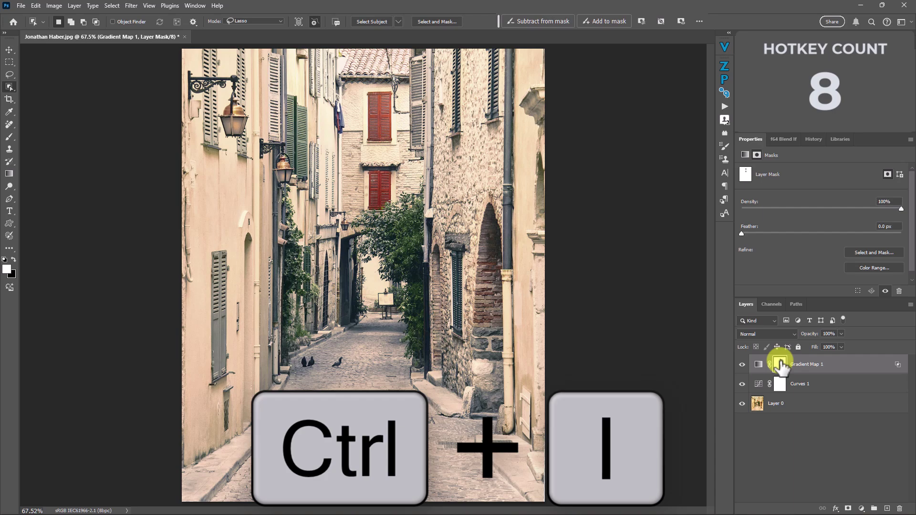
Step: Compare the masked shutters with the Gradient Map 1 layer hidden and shown
{"action": "left_click", "coordinate": [743, 365]}
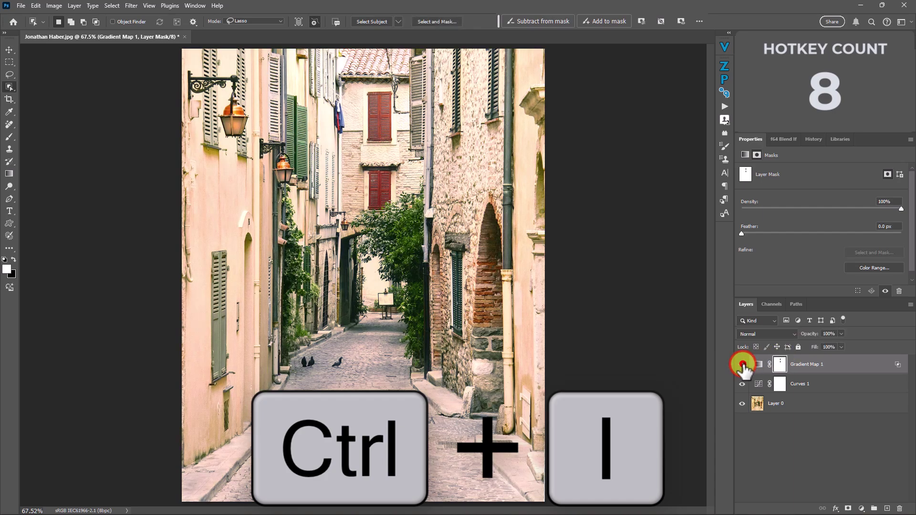
{"action": "left_click", "coordinate": [743, 364]}
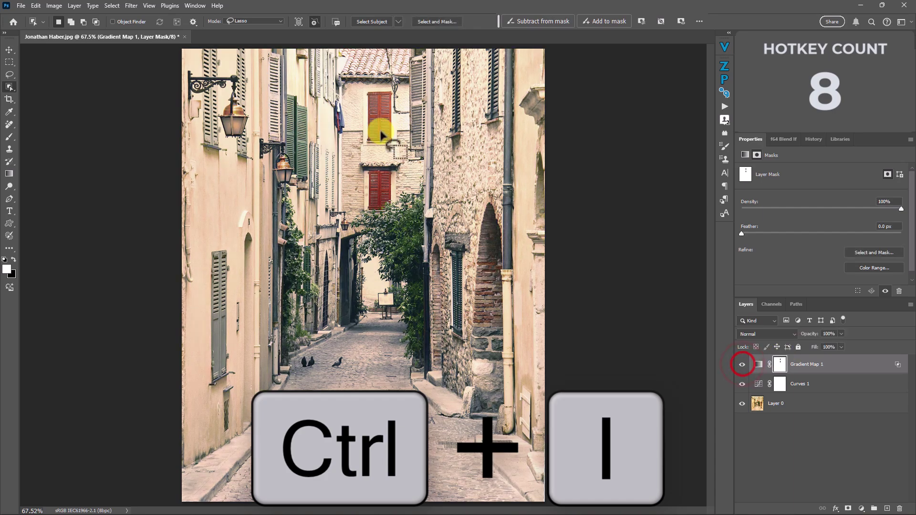
{"action": "left_click", "coordinate": [743, 365]}
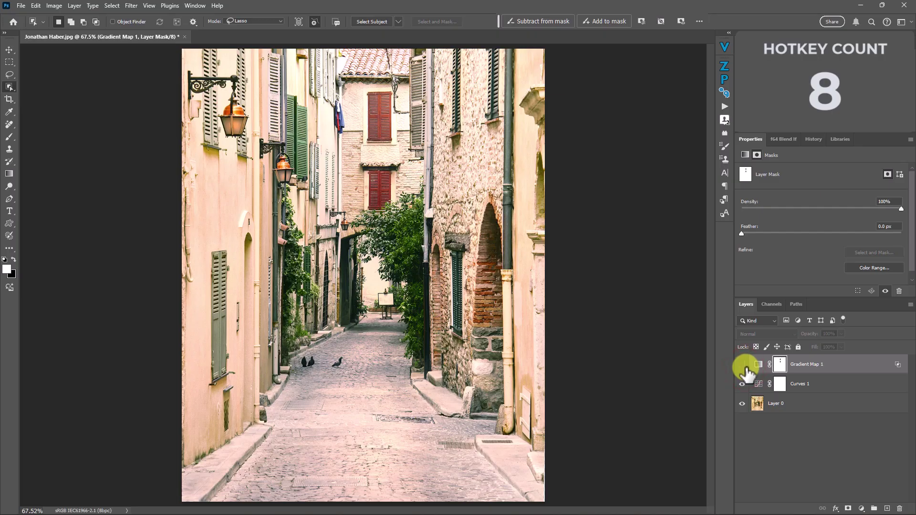
{"action": "left_click", "coordinate": [742, 364]}
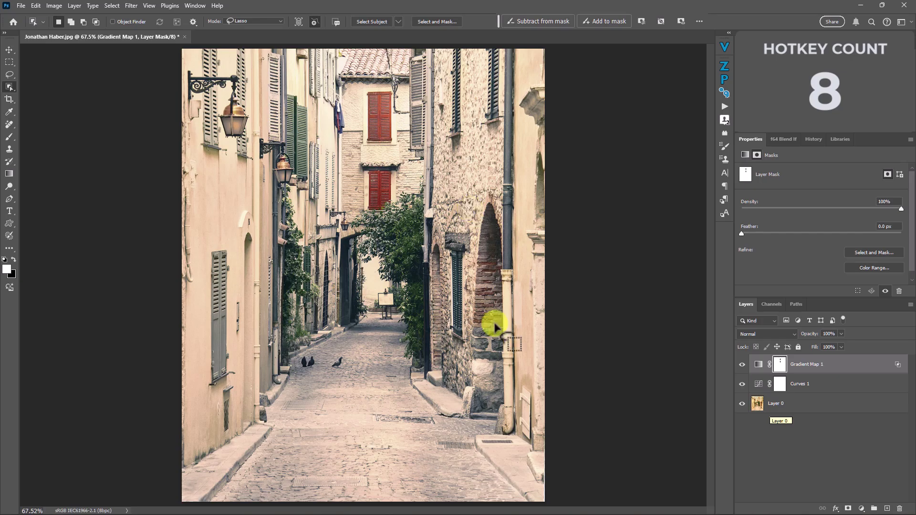
Step: Stamp all visible layers into a new top layer and compare it with the unedited Layer 0, leaving every layer shown
{"action": "key", "text": "ctrl+alt+shift+e"}
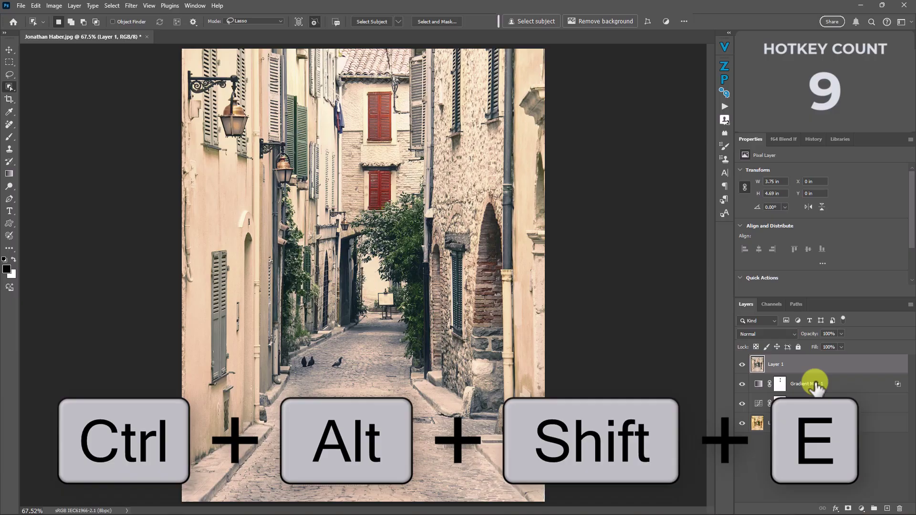
{"action": "left_click", "coordinate": [742, 365]}
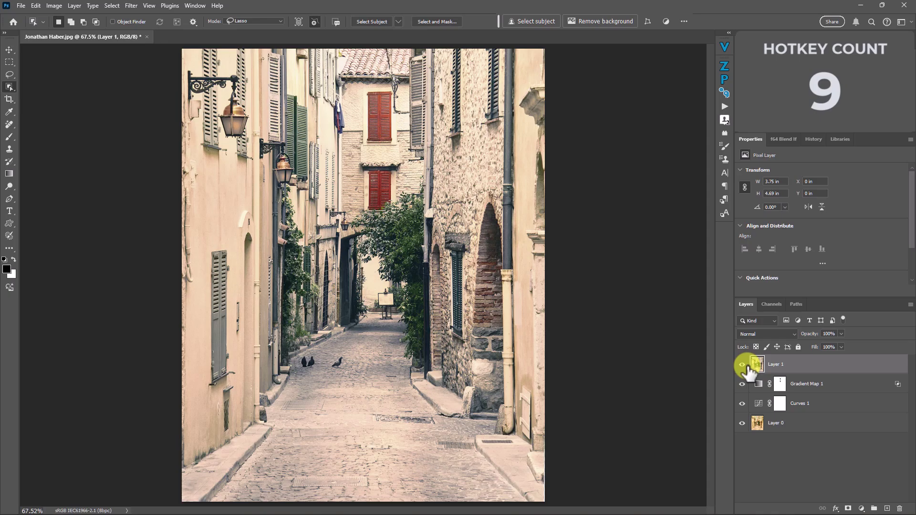
{"action": "left_click", "coordinate": [742, 384]}
{"action": "left_click", "coordinate": [742, 403]}
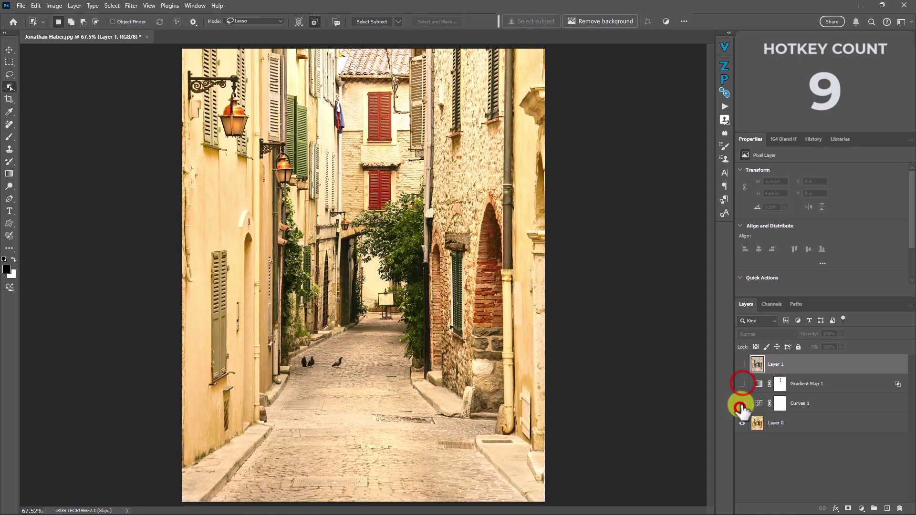
{"action": "left_click", "coordinate": [741, 365]}
{"action": "left_click", "coordinate": [741, 365]}
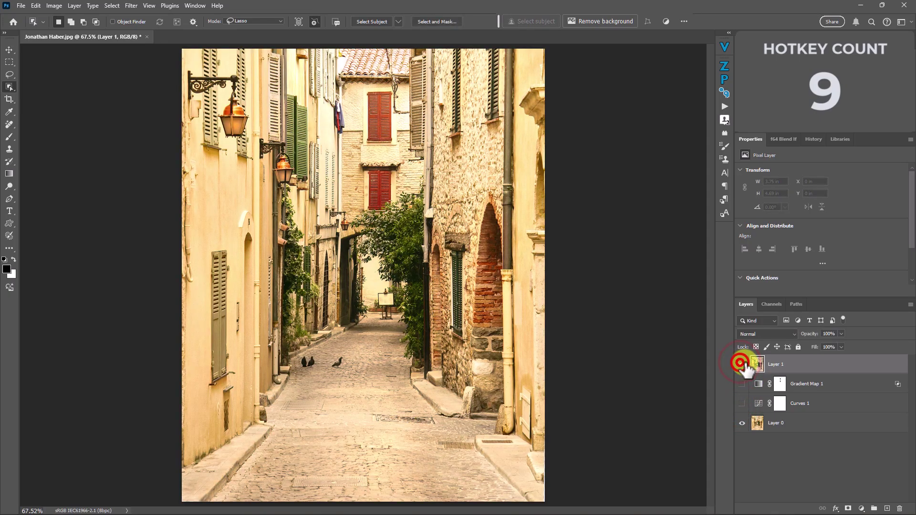
{"action": "left_click", "coordinate": [742, 364]}
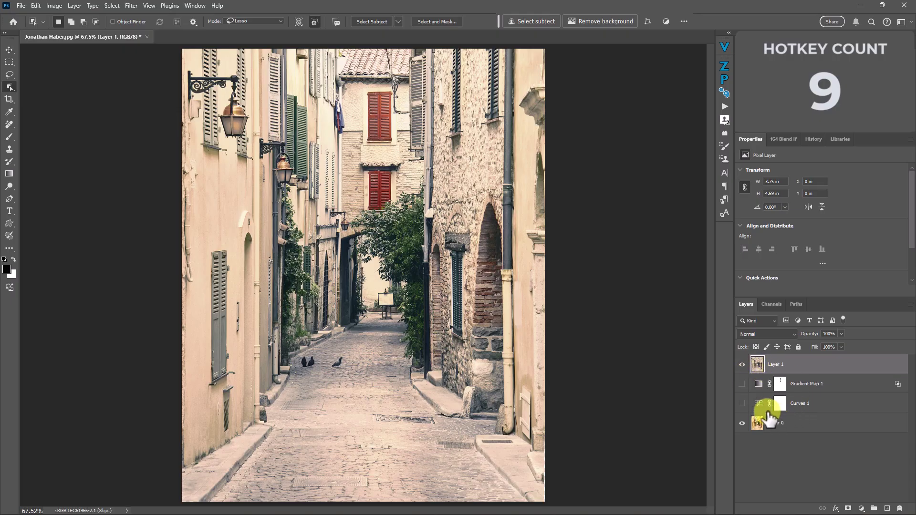
{"action": "left_click", "coordinate": [743, 404]}
{"action": "left_click", "coordinate": [742, 384]}
{"action": "left_click", "coordinate": [743, 365]}
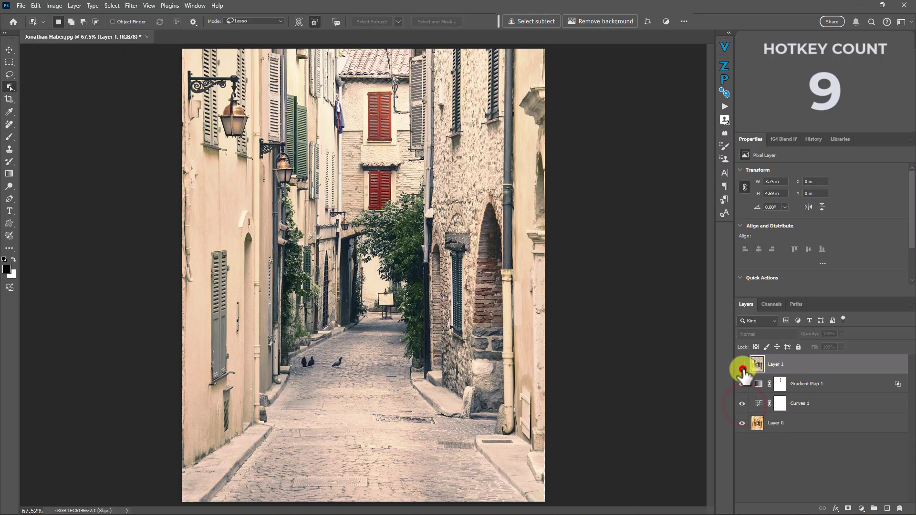
{"action": "left_click", "coordinate": [743, 365]}
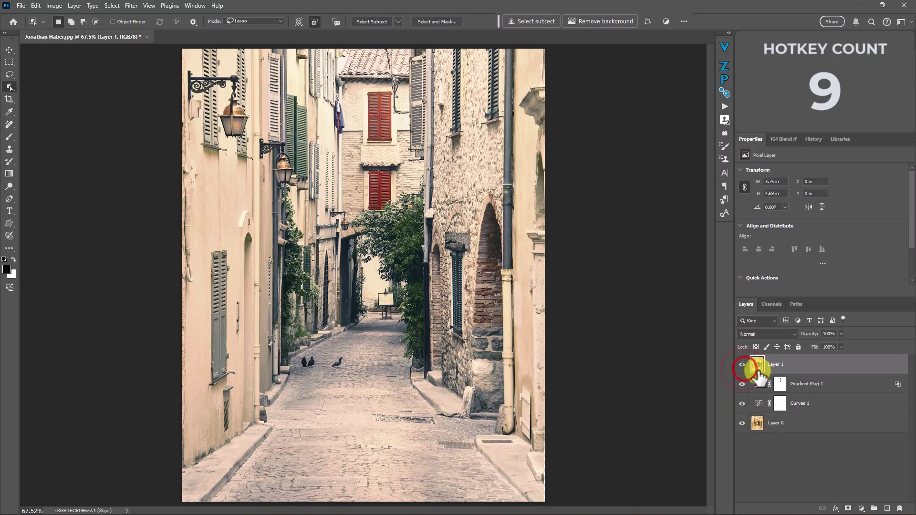
Step: Set Layer 1's blend mode to Screen and apply a Gaussian Blur with a radius of 66.8 pixels to it
{"action": "left_click", "coordinate": [755, 337]}
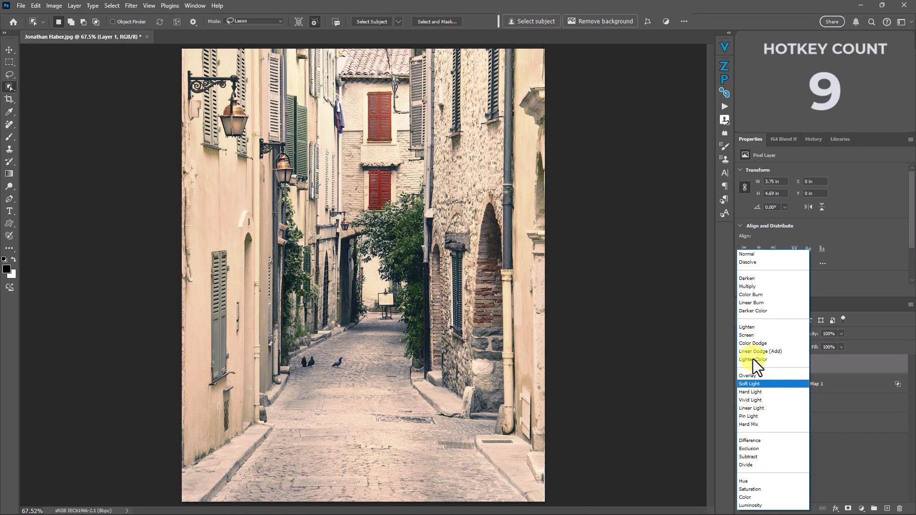
{"action": "left_click", "coordinate": [752, 335]}
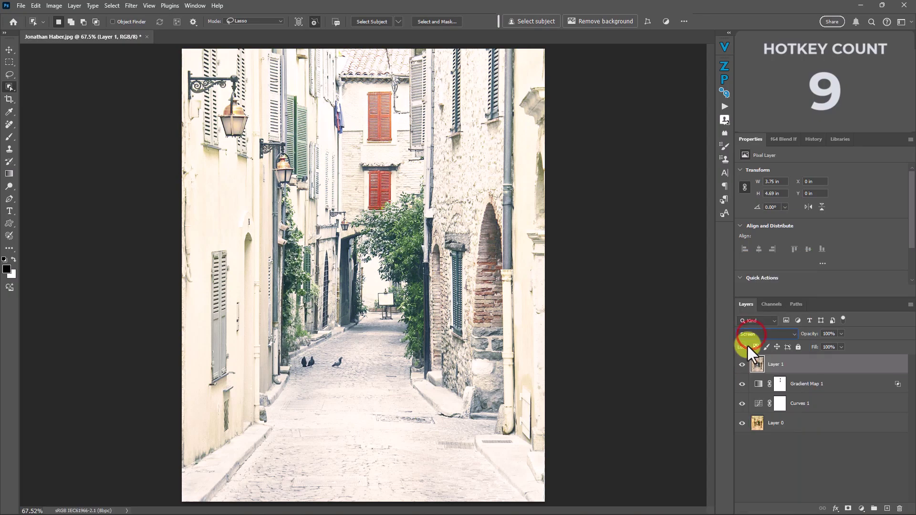
{"action": "left_click", "coordinate": [131, 5]}
{"action": "left_click", "coordinate": [151, 120]}
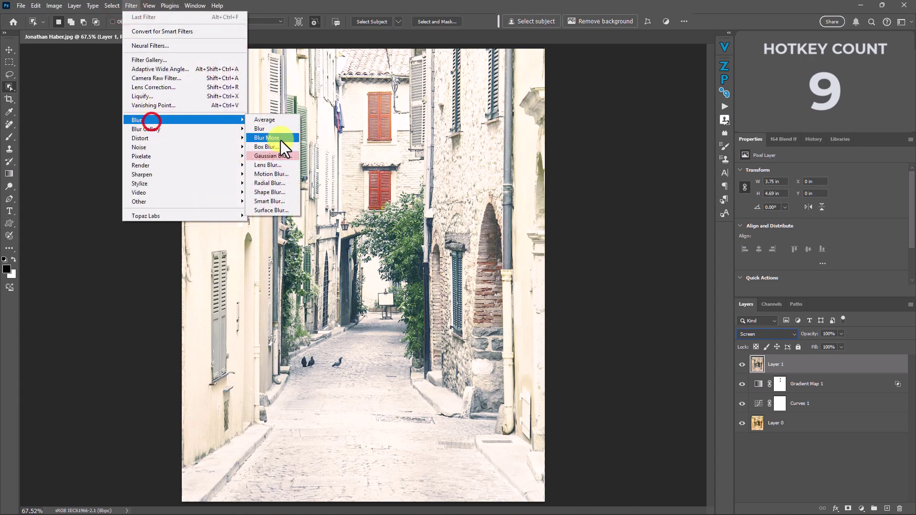
{"action": "left_click", "coordinate": [275, 156]}
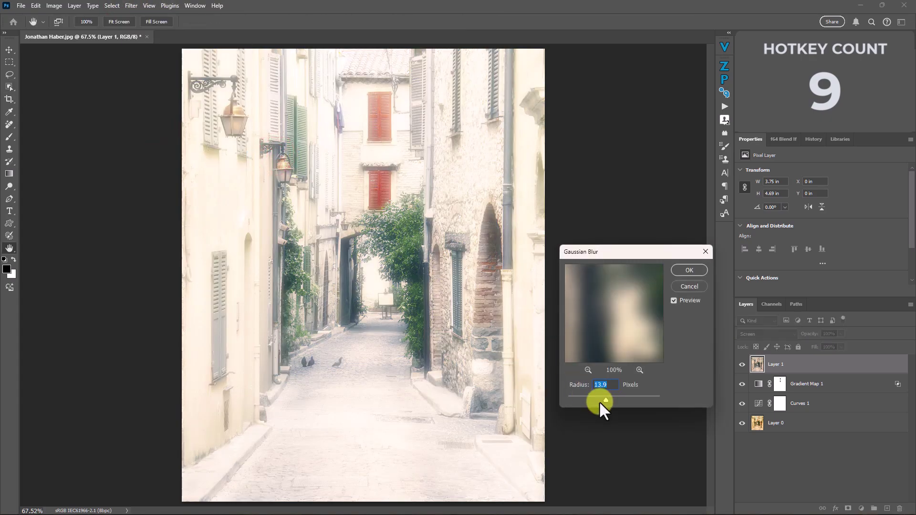
{"action": "left_click_drag", "start_coordinate": [601, 402], "coordinate": [624, 395]}
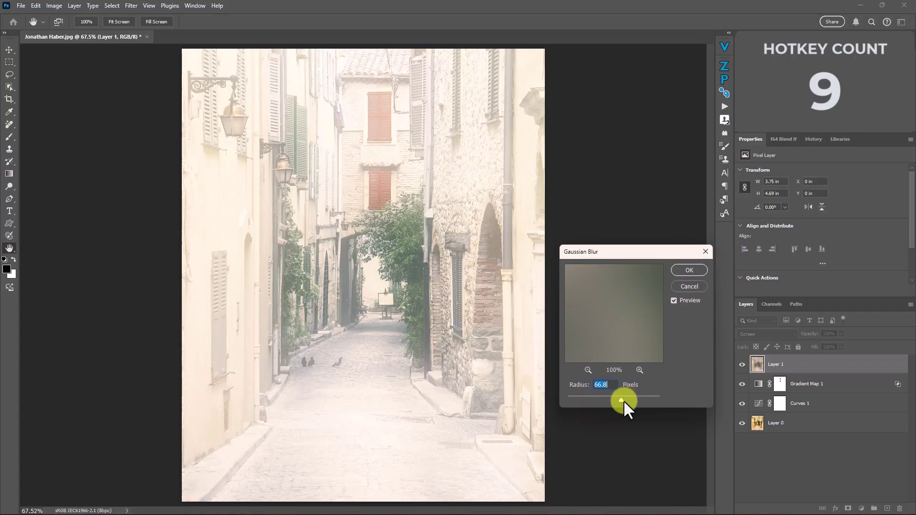
{"action": "key", "text": "Return"}
Step: Lower the opacity of the blurred Layer 1 to 48%
{"action": "left_click", "coordinate": [841, 334]}
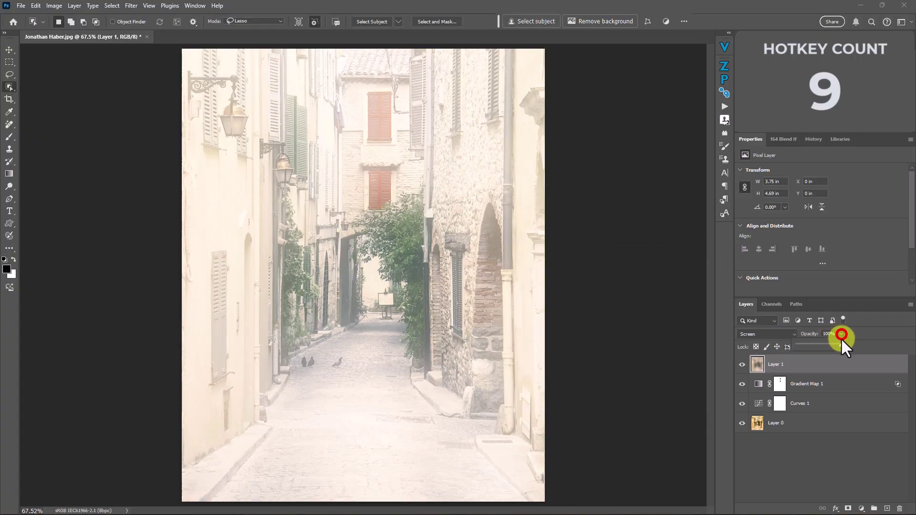
{"action": "left_click_drag", "start_coordinate": [823, 343], "coordinate": [820, 343]}
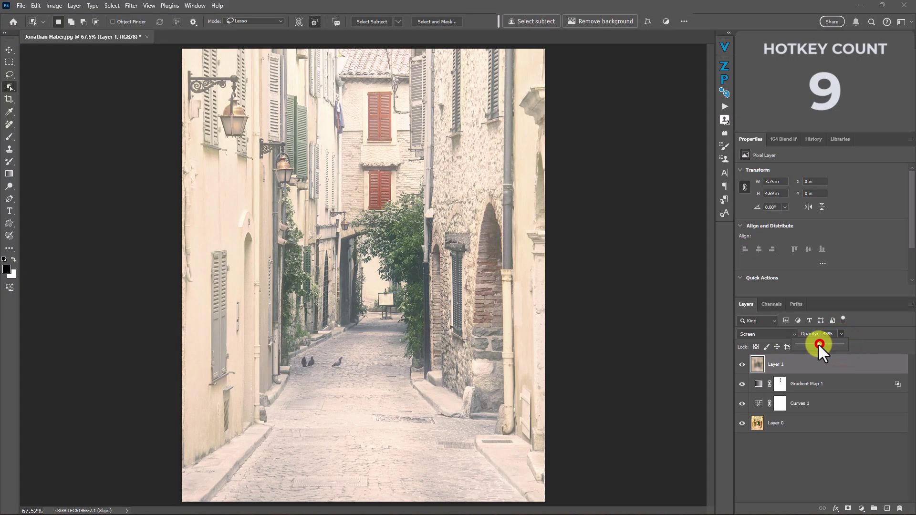
{"action": "left_click", "coordinate": [829, 368]}
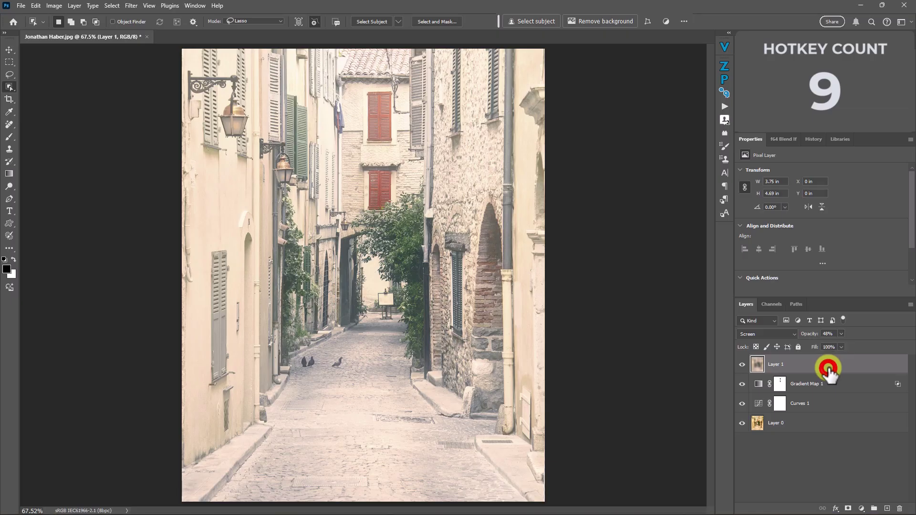
Step: Split Layer 1's Current Layer Blend If sliders, black to about 75 / 197 and white also partway inward, and accept
{"action": "double_click", "coordinate": [829, 369]}
{"action": "left_click_drag", "start_coordinate": [582, 251], "coordinate": [674, 255]}
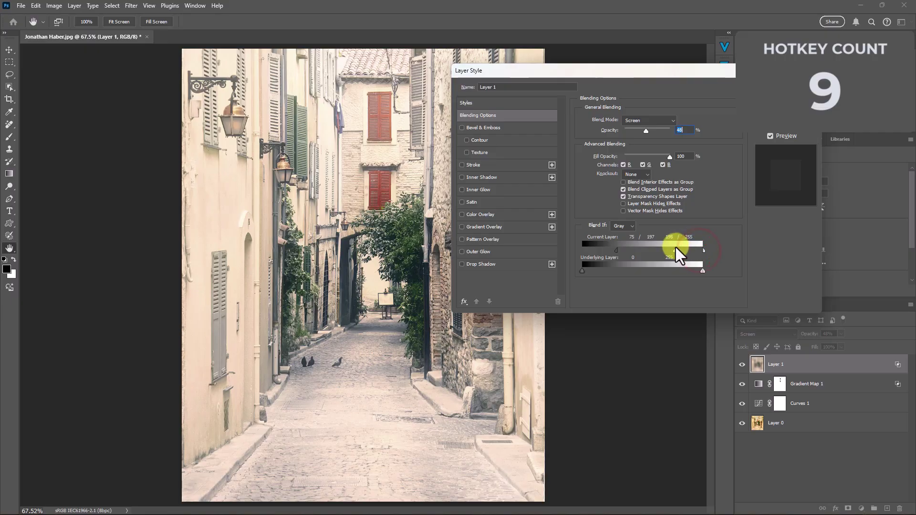
{"action": "key", "text": "Return"}
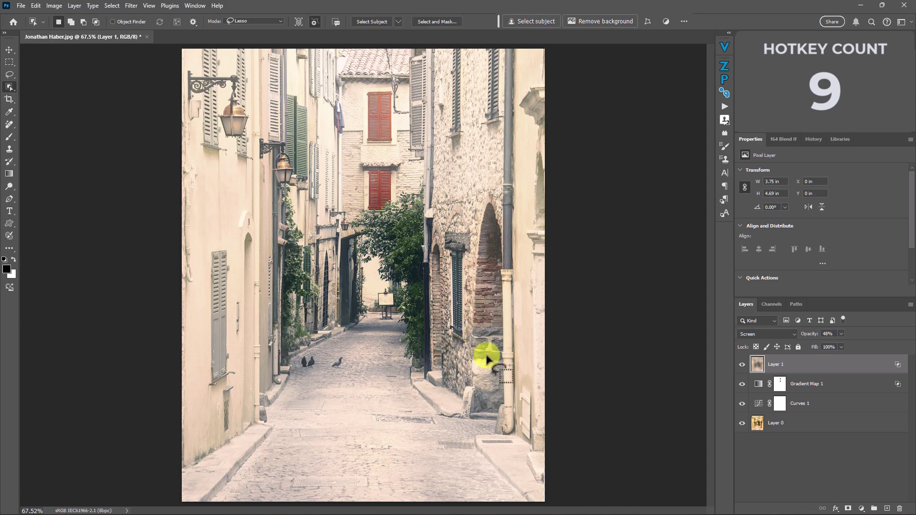
Step: Hide the blurred Layer 1 and lower the Gradient Map 1 layer's opacity to 64%
{"action": "left_click", "coordinate": [742, 365]}
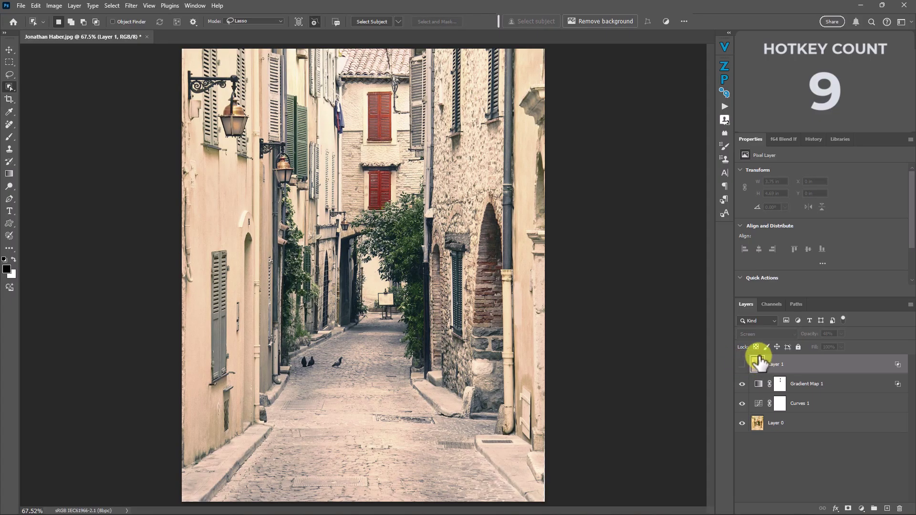
{"action": "left_click", "coordinate": [859, 387]}
{"action": "left_click", "coordinate": [840, 335]}
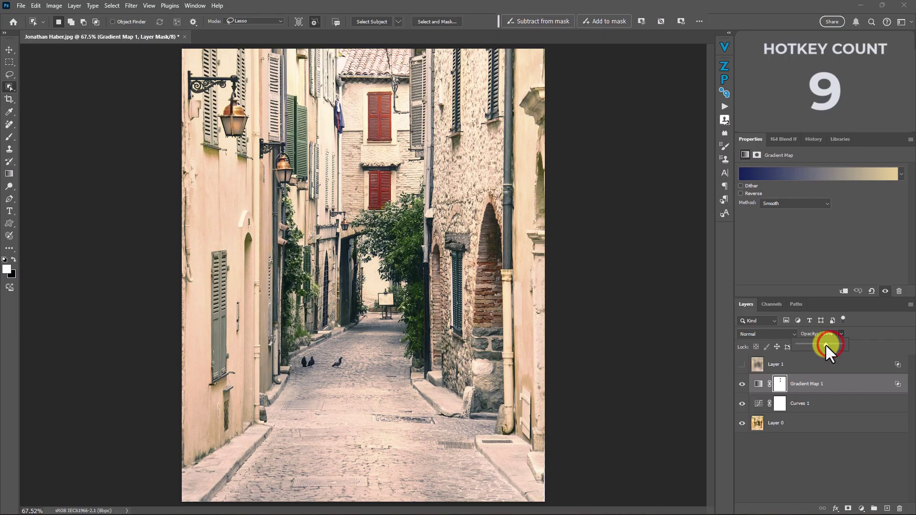
Step: Compare the grade with the unedited photo by toggling the visibility of Gradient Map 1 and Curves 1
{"action": "left_click", "coordinate": [741, 384]}
{"action": "left_click", "coordinate": [742, 384]}
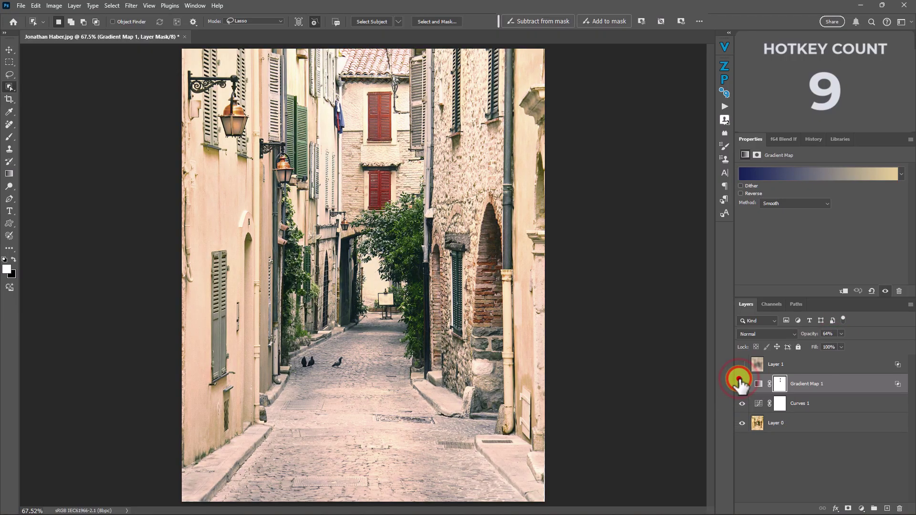
{"action": "left_click", "coordinate": [742, 403]}
{"action": "left_click", "coordinate": [742, 384]}
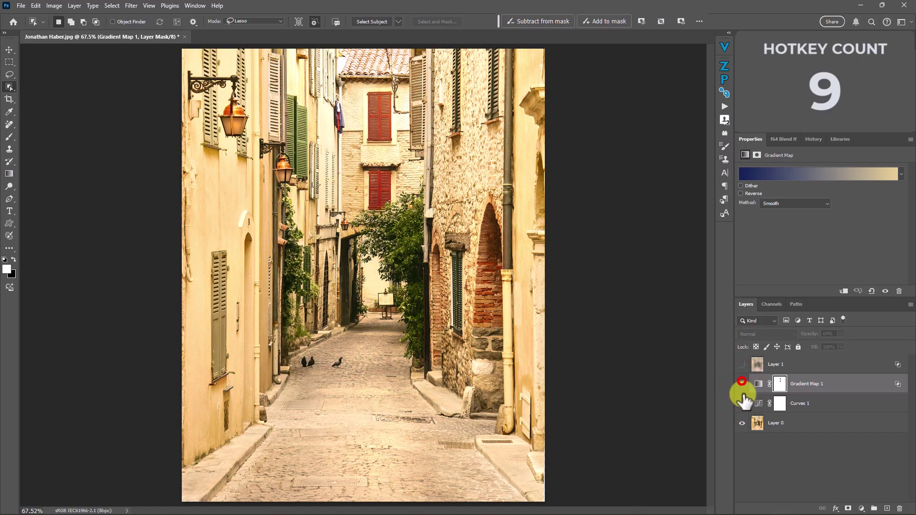
{"action": "left_click", "coordinate": [742, 384]}
{"action": "left_click", "coordinate": [741, 384]}
{"action": "left_click", "coordinate": [739, 384]}
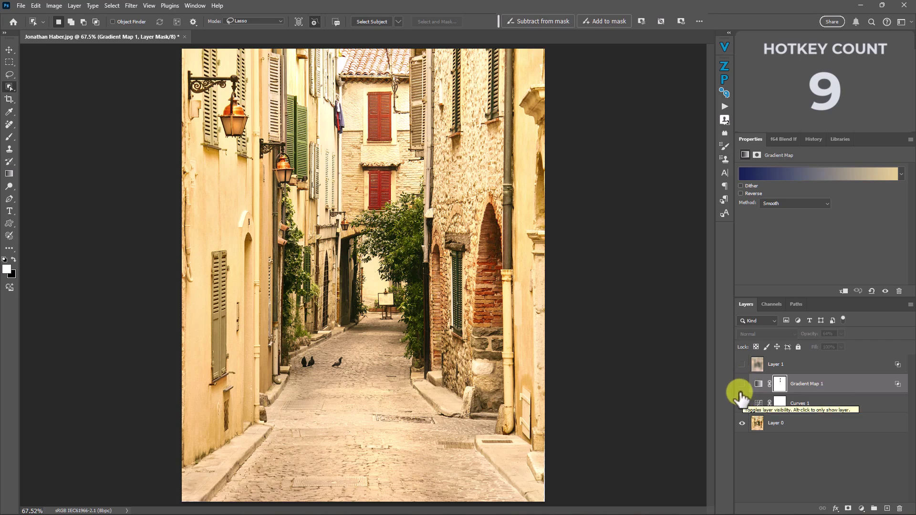
Step: Reduce the opacity of Gradient Map 1 to about 38% and of Curves 1 to 68%
{"action": "left_click", "coordinate": [759, 384]}
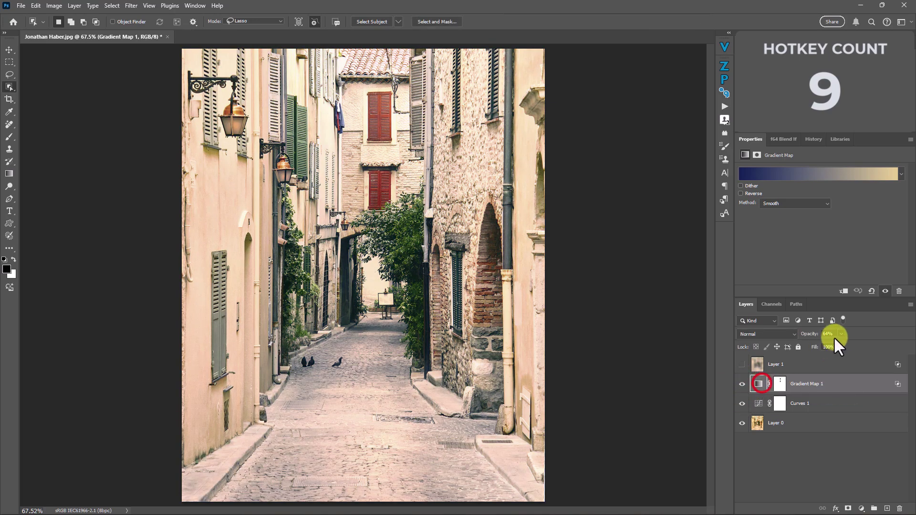
{"action": "left_click", "coordinate": [839, 334]}
{"action": "left_click_drag", "start_coordinate": [837, 342], "coordinate": [832, 344]}
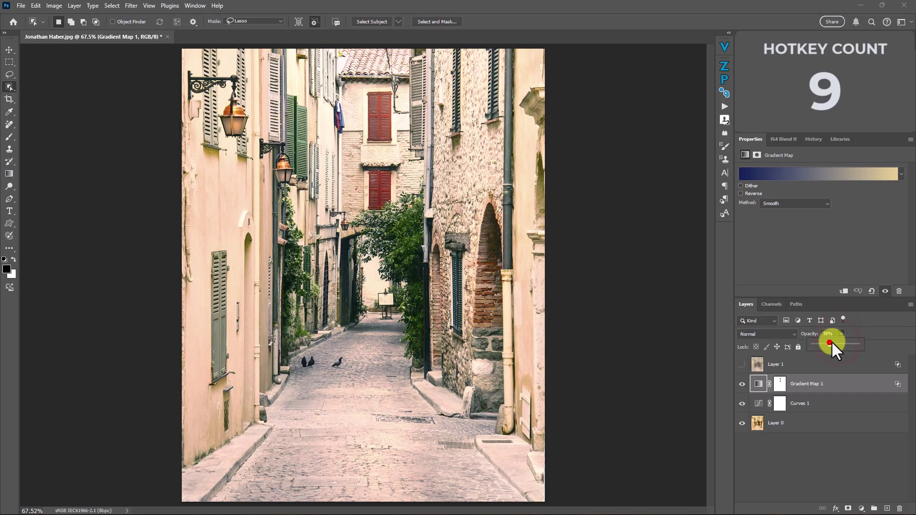
{"action": "left_click", "coordinate": [759, 403]}
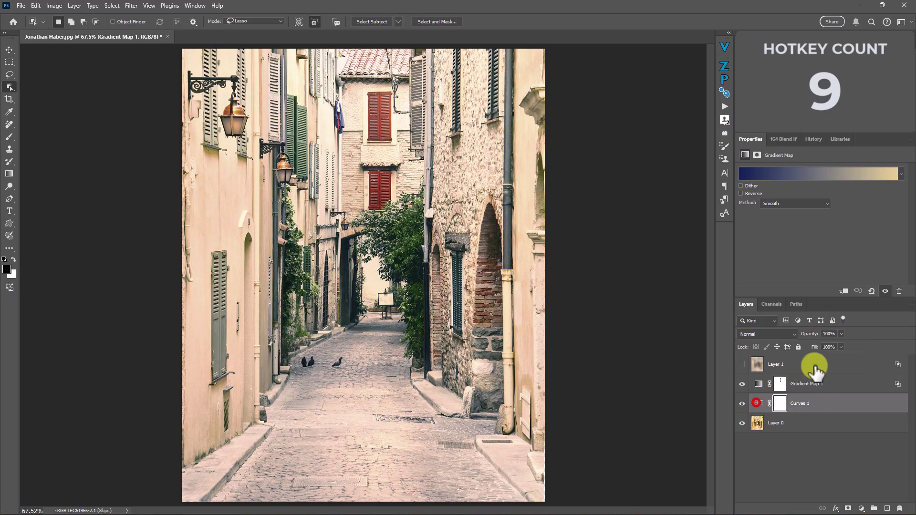
{"action": "left_click", "coordinate": [840, 334]}
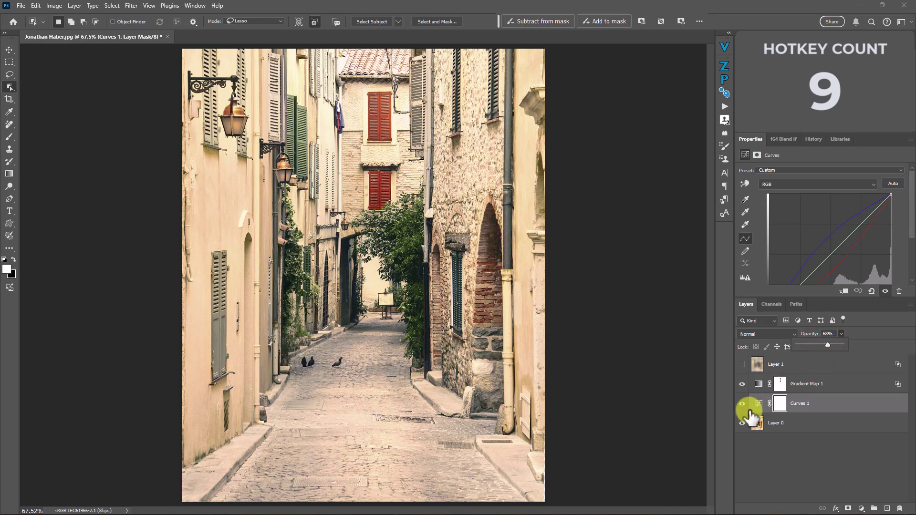
Step: Hide Curves 1 and Gradient Map 1 to check the reduced grade against the original, and show both again
{"action": "left_click_drag", "start_coordinate": [749, 402], "coordinate": [744, 393]}
{"action": "left_click", "coordinate": [743, 397]}
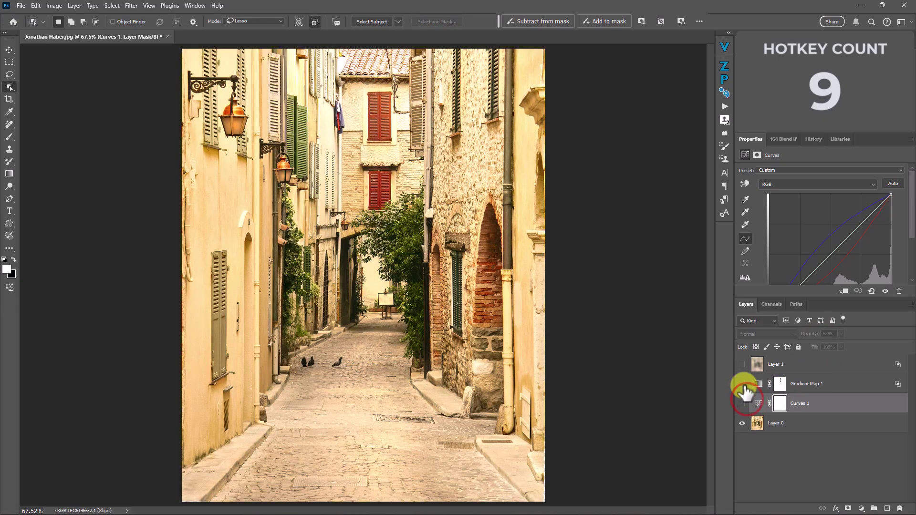
{"action": "left_click_drag", "start_coordinate": [742, 385], "coordinate": [753, 408]}
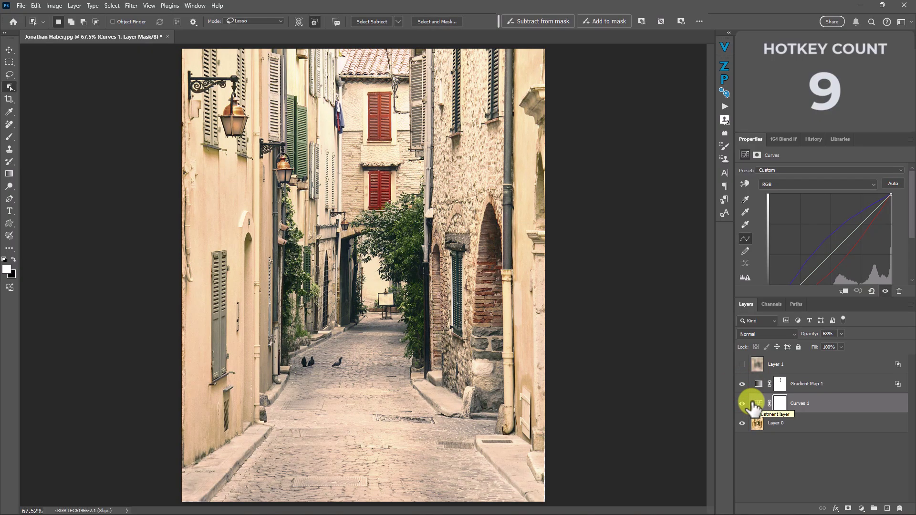